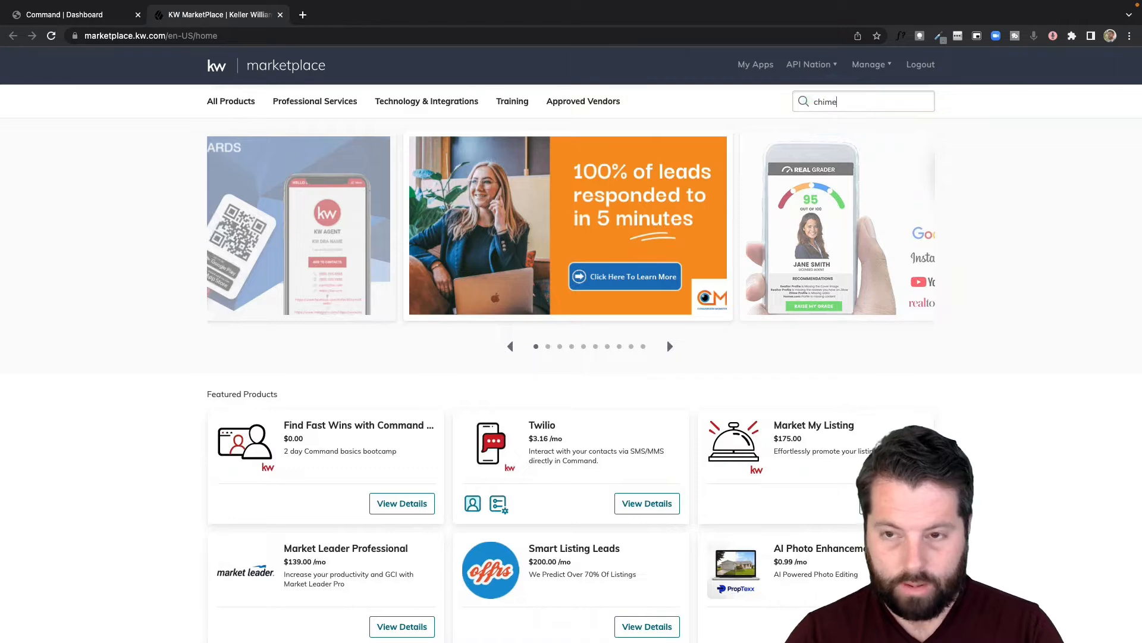
Search the KW Marketplace for chime and buy the KW Command and Chime integration
key("Return")
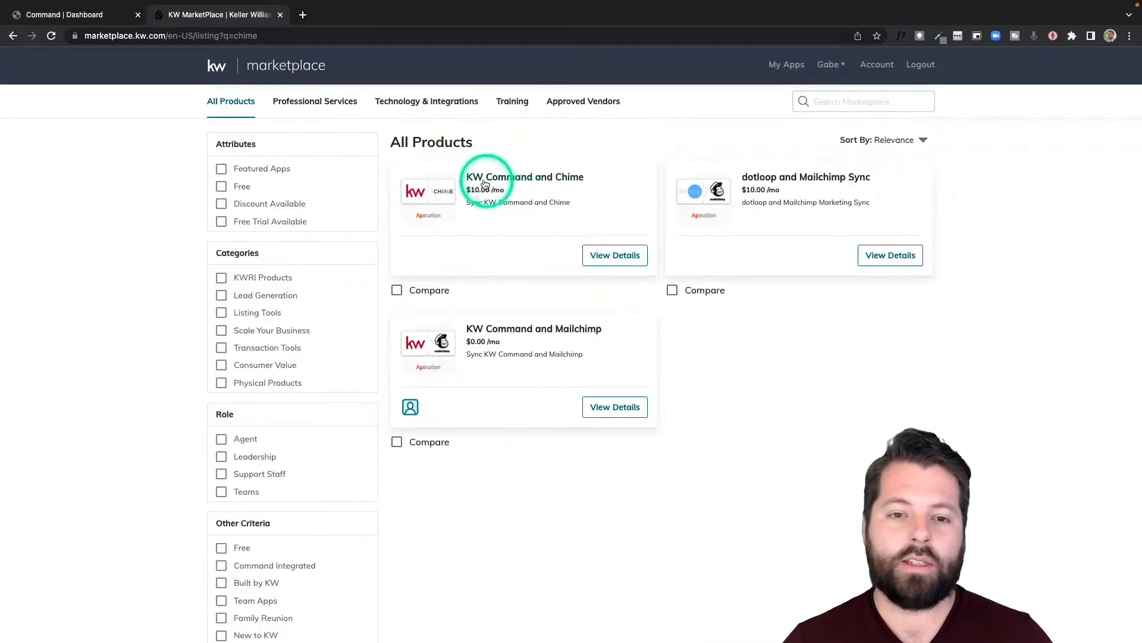
left_click(604, 262)
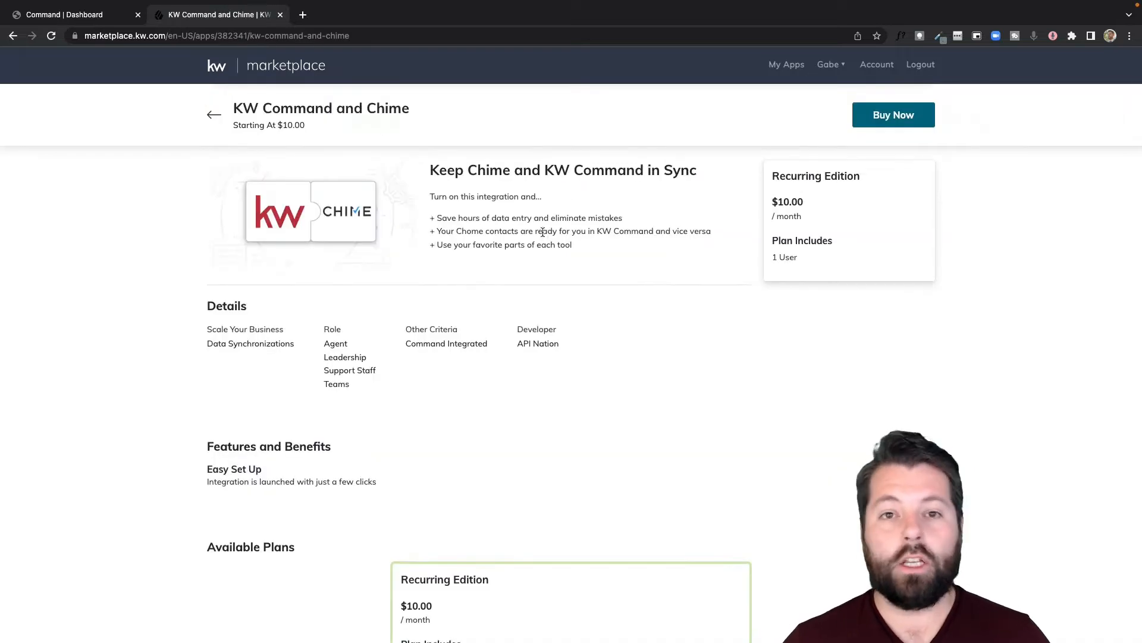
scroll(543, 235, "down", 1)
scroll(543, 233, "down", 1)
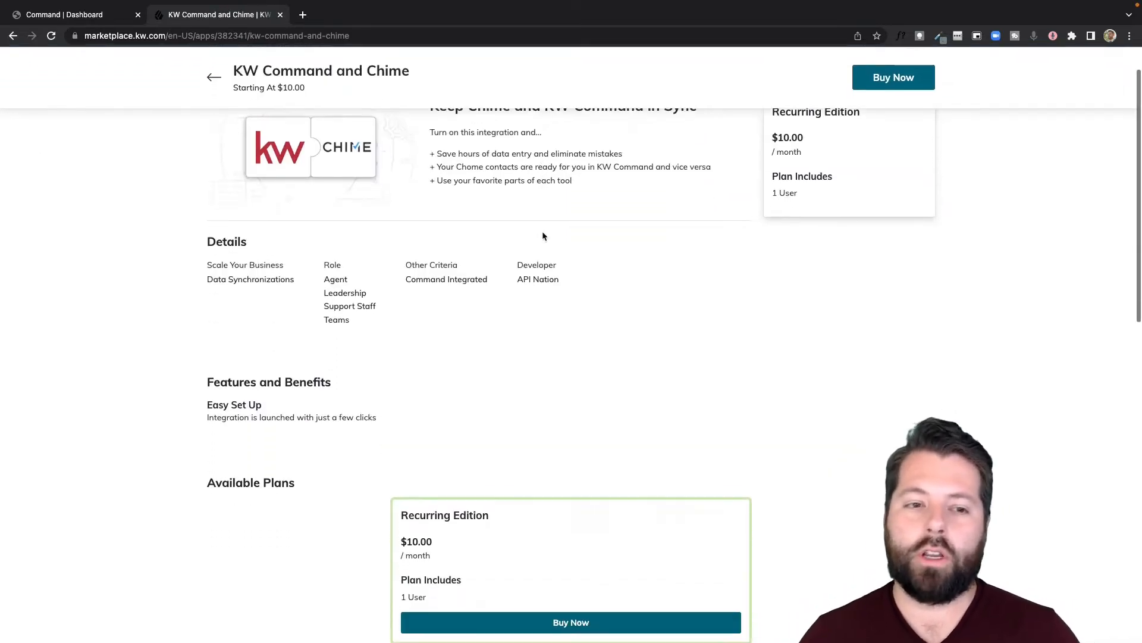
scroll(562, 266, "up", 1)
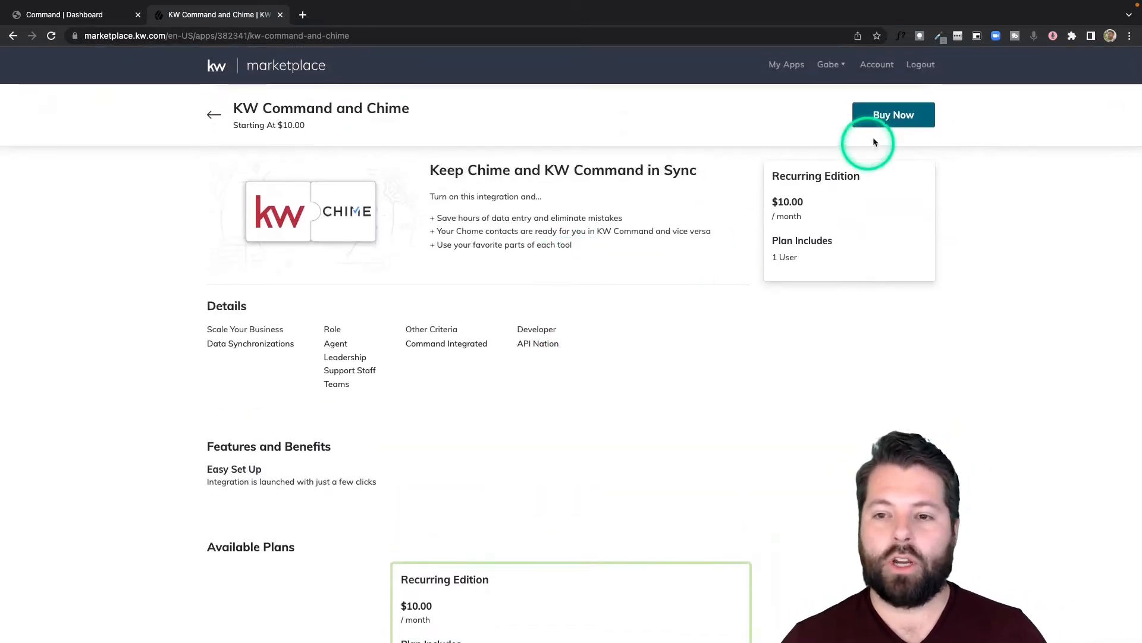
left_click(908, 123)
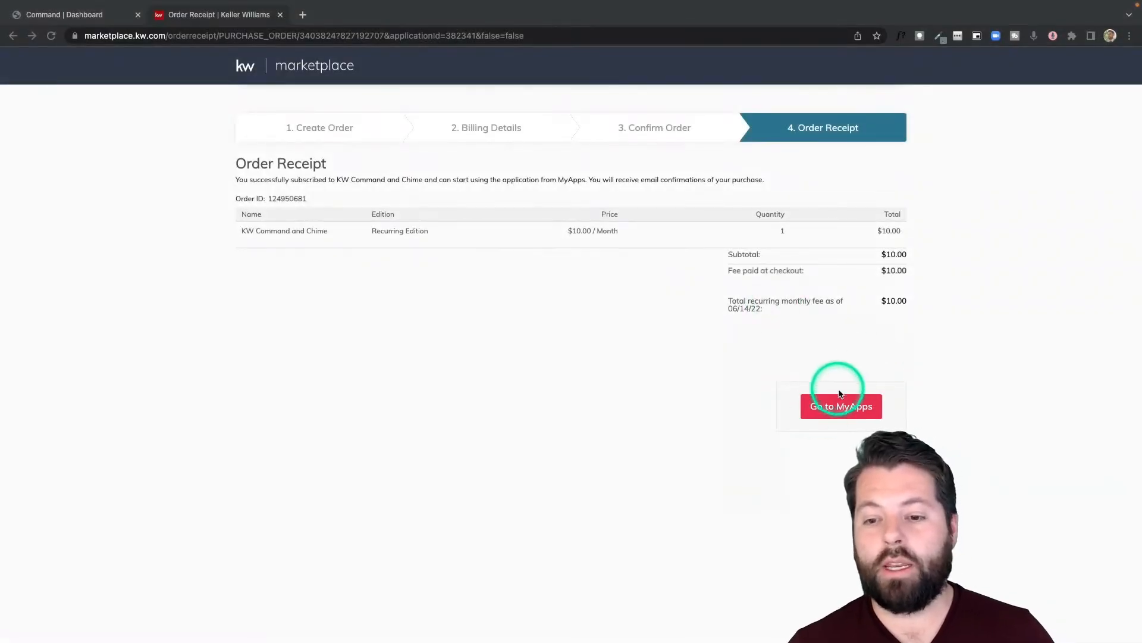
Launch the KW Command and Chime app from My Apps to start its Apination Chime connection
left_click(830, 408)
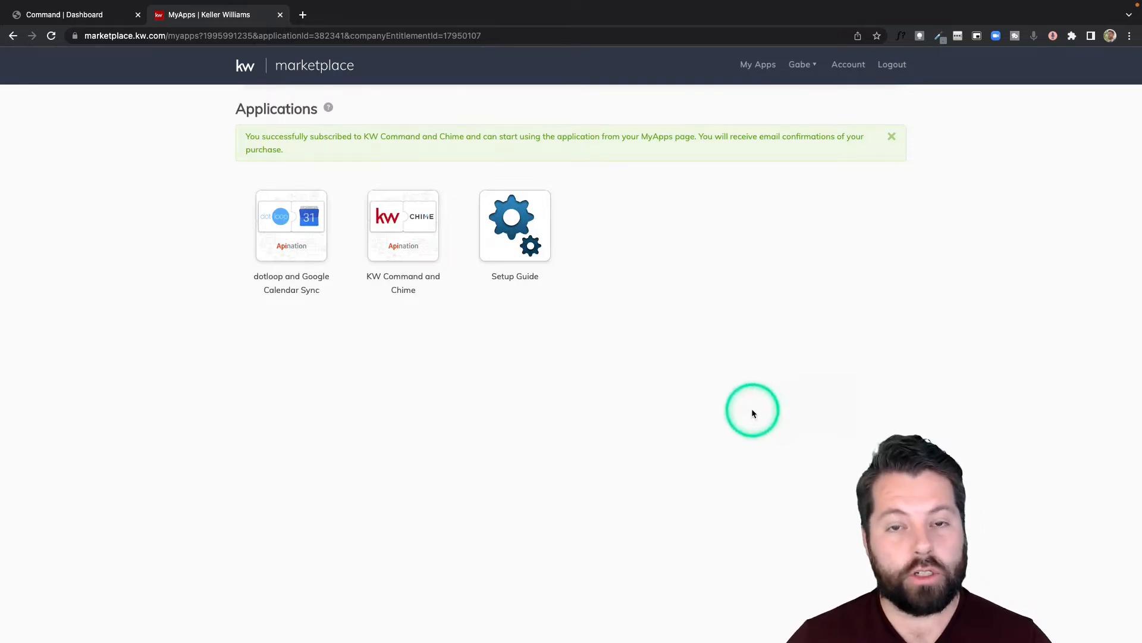
mouse_move(408, 266)
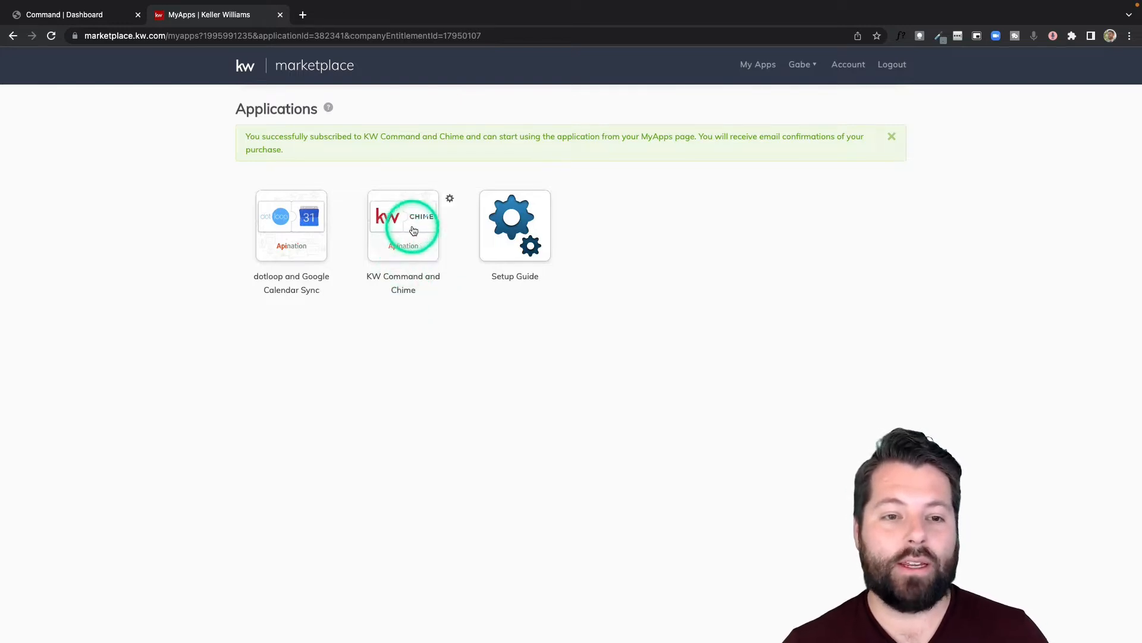
left_click(403, 241)
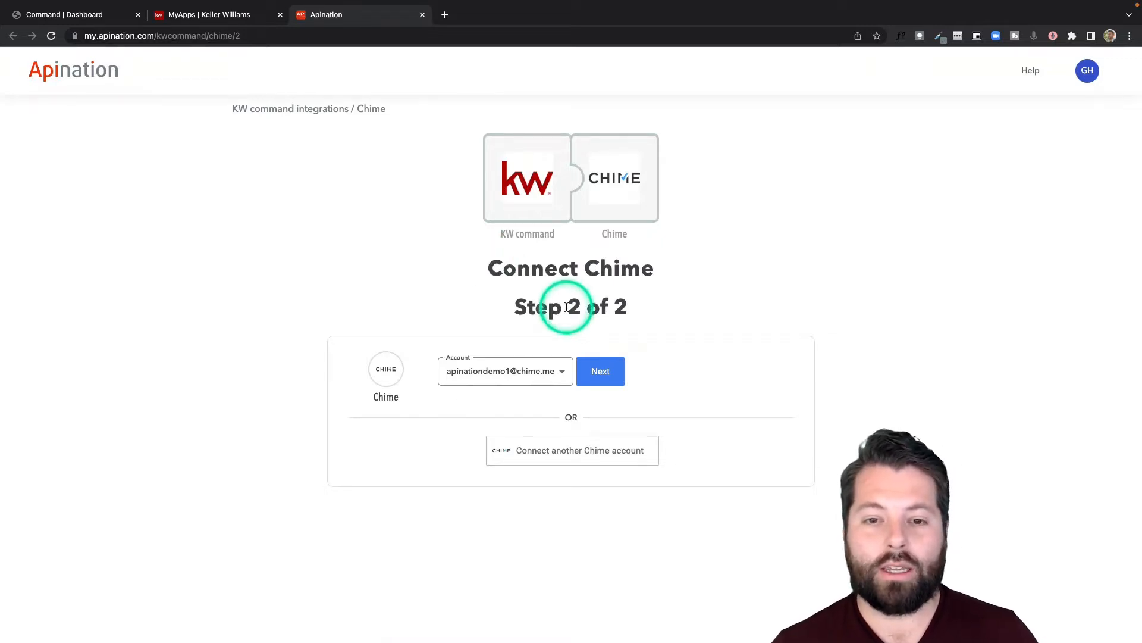
Connect and authorize another Chime account for Apination
left_click(584, 452)
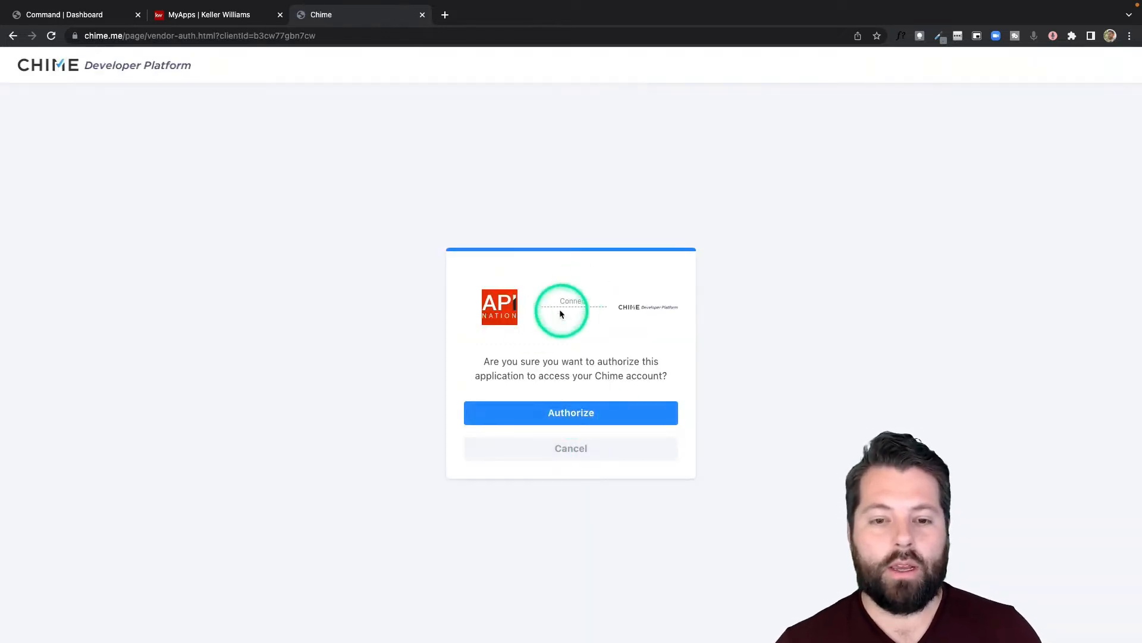
left_click(570, 413)
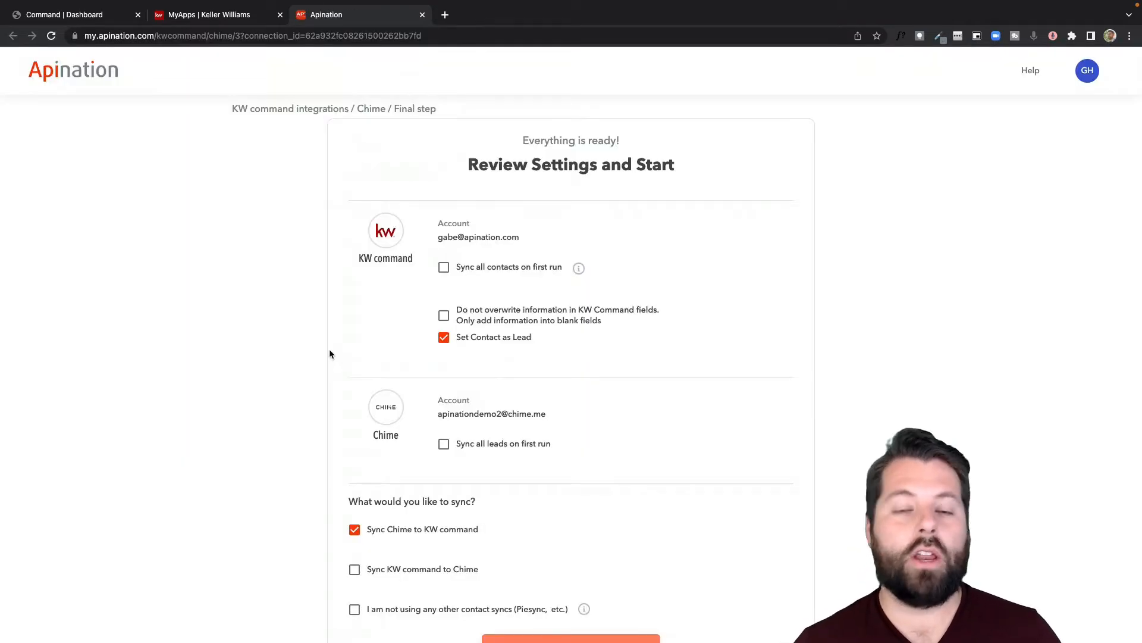
Enable both Chime-to-KW command and KW command-to-Chime syncing, keeping first-run full sync off
scroll(330, 354, "down", 2)
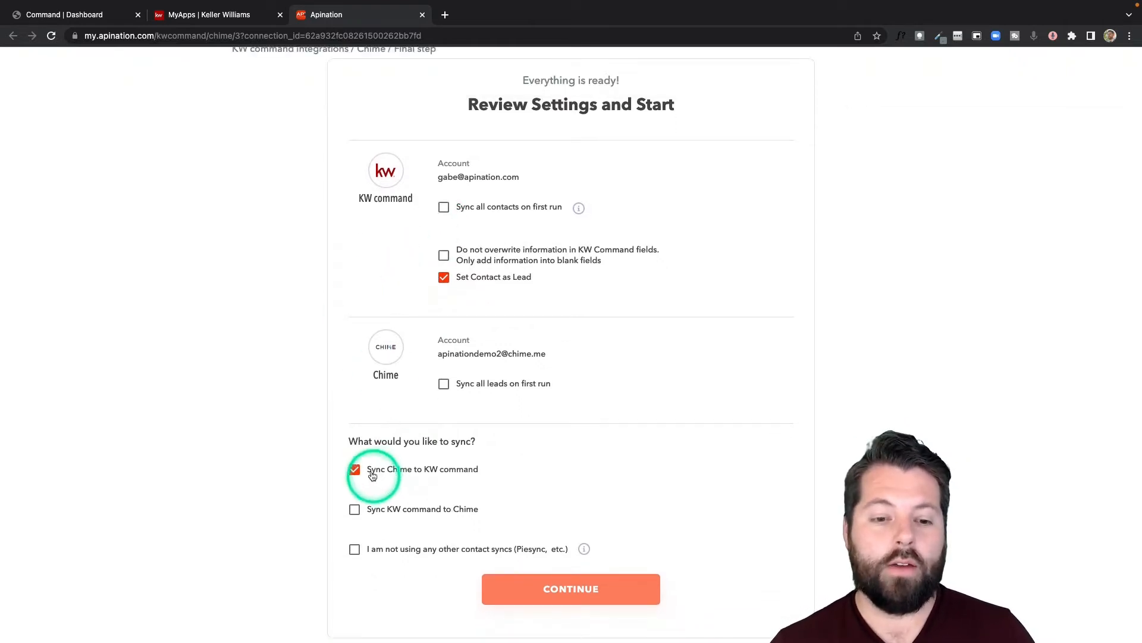
left_click(356, 511)
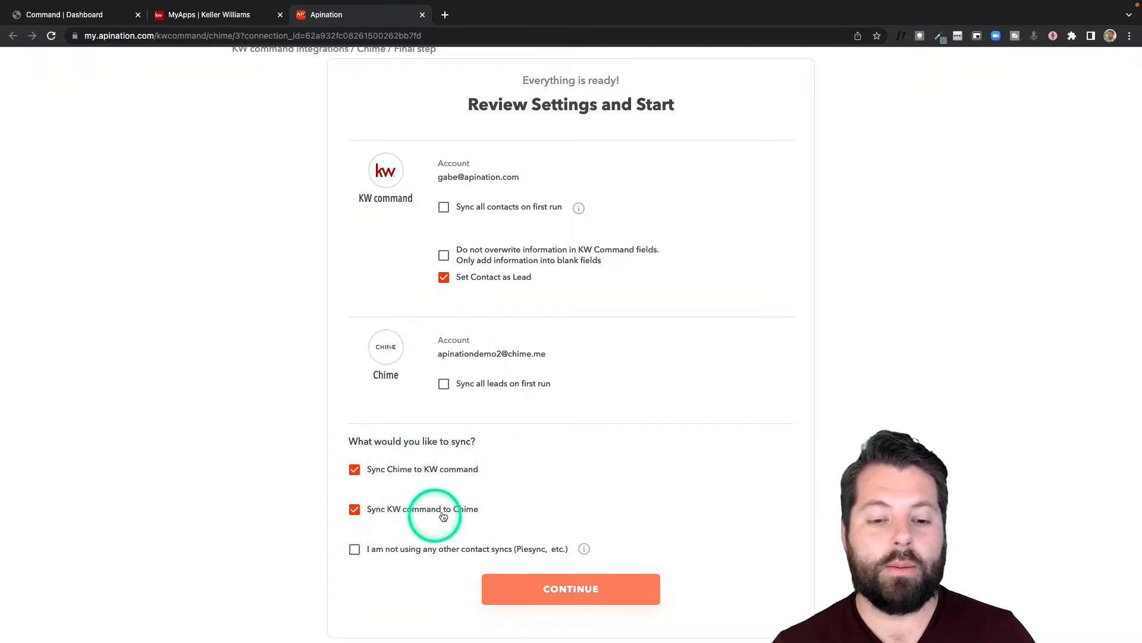
left_click(355, 471)
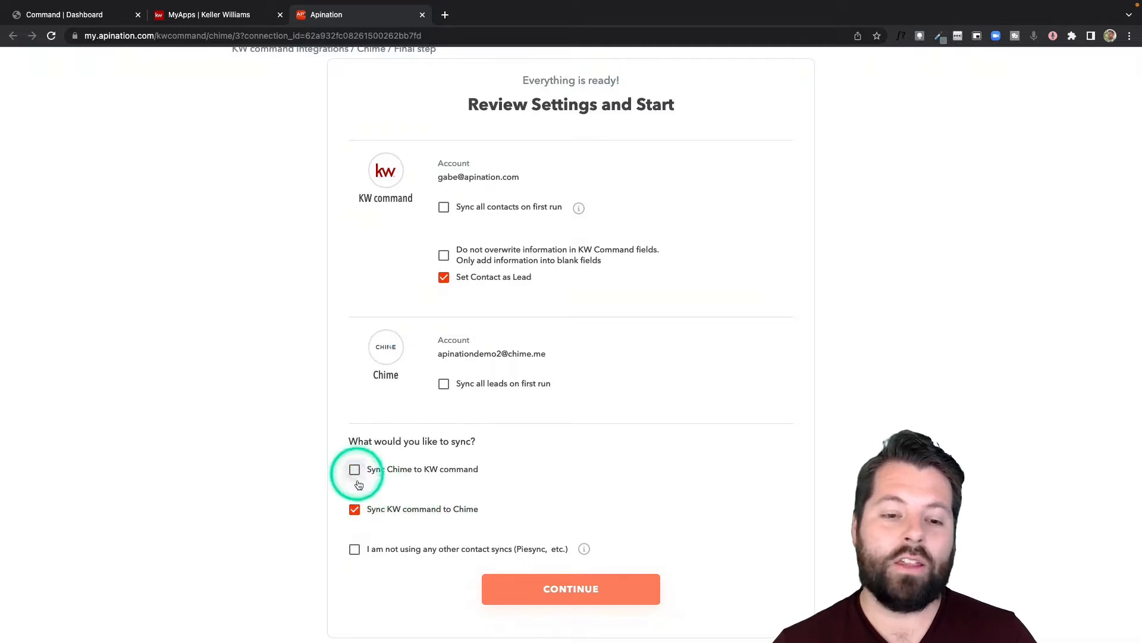
left_click(354, 470)
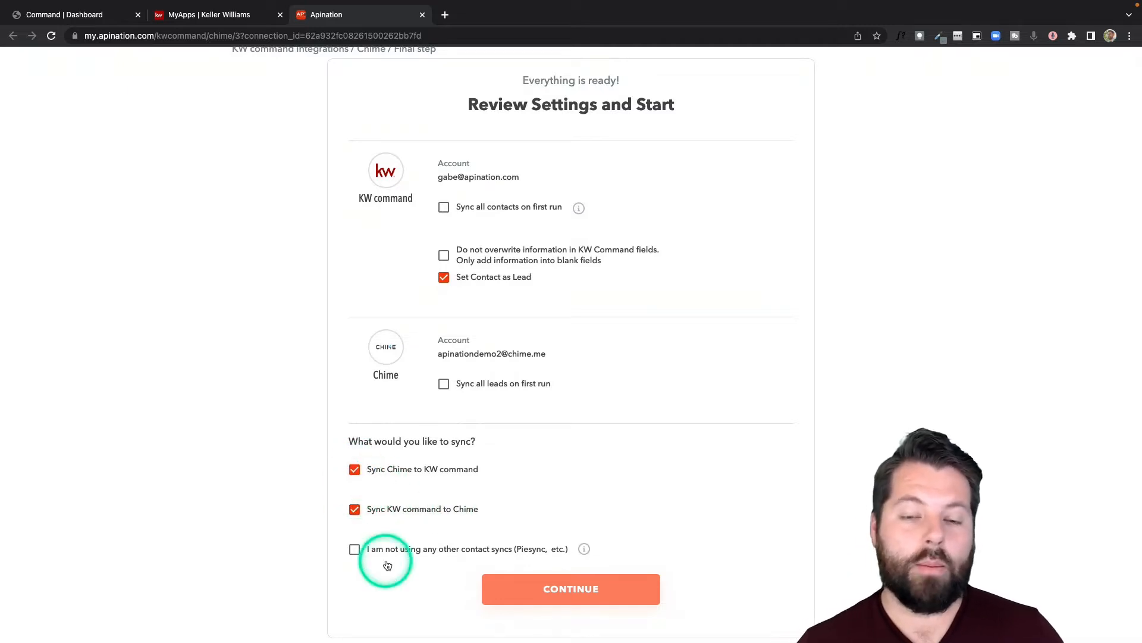
left_click(444, 208)
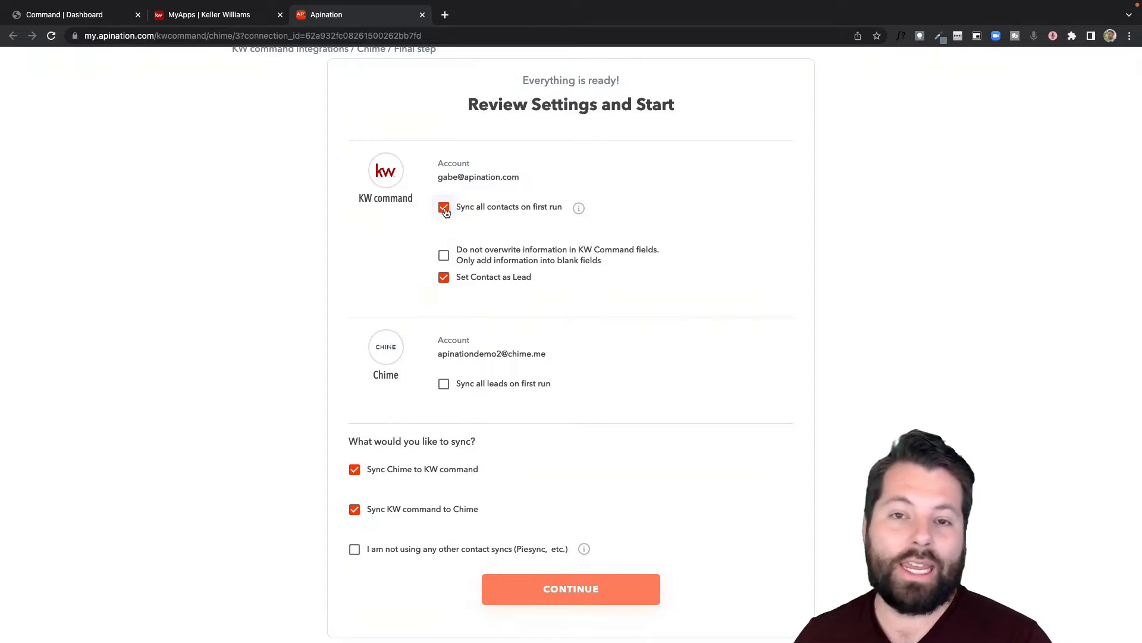
left_click(444, 208)
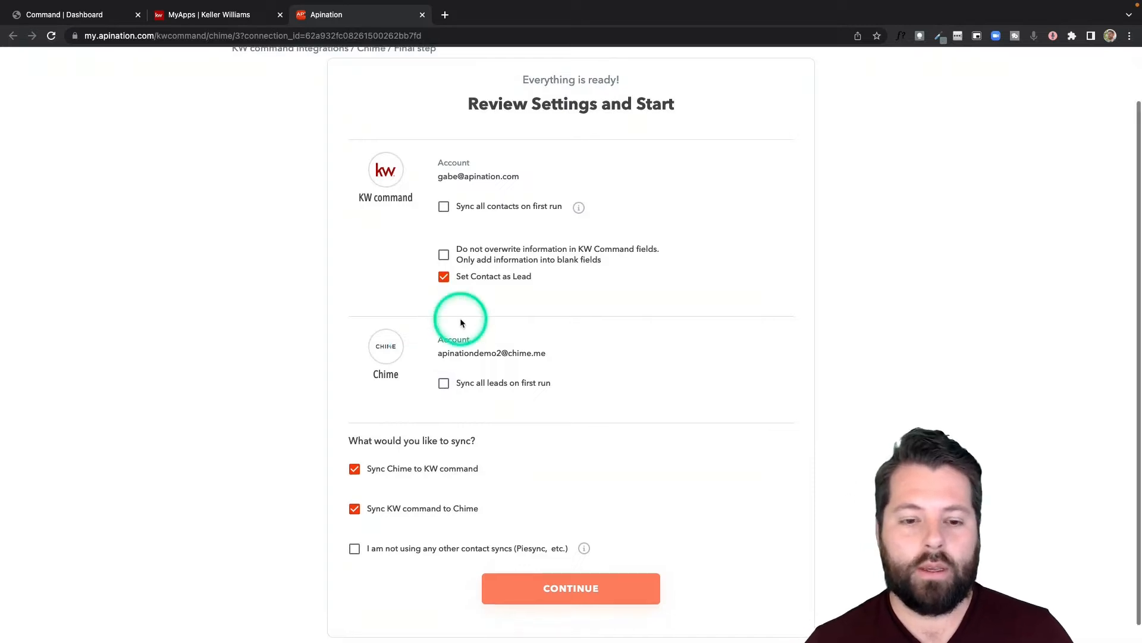
Tick 'Do not overwrite information in KW Command fields' and 'I am not using any other contact syncs'
scroll(458, 310, "down", 1)
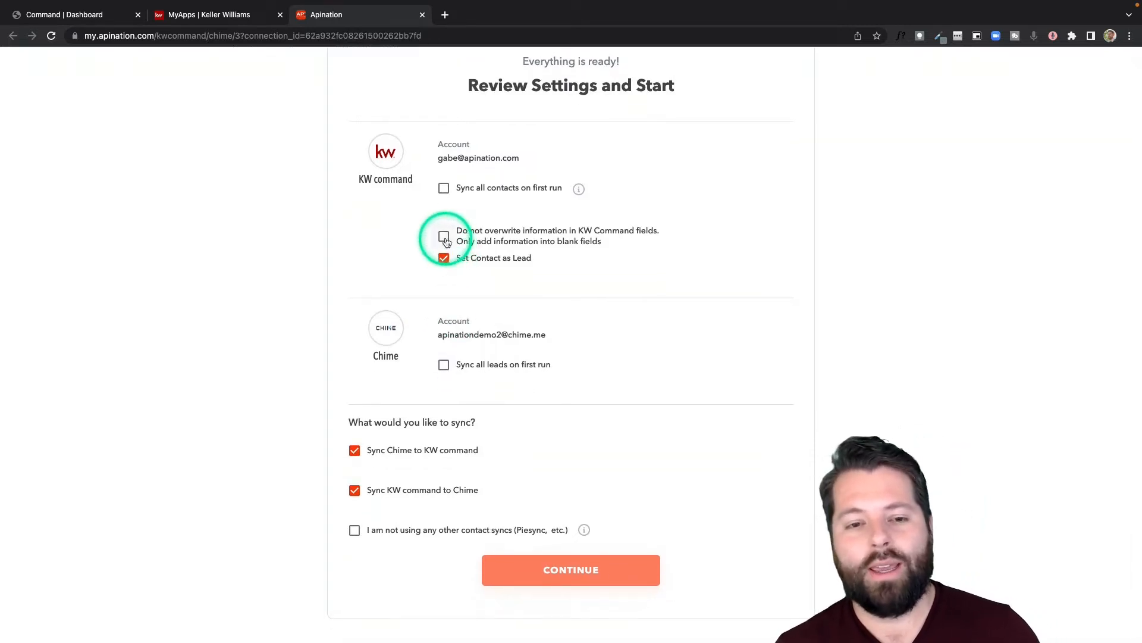
left_click(445, 238)
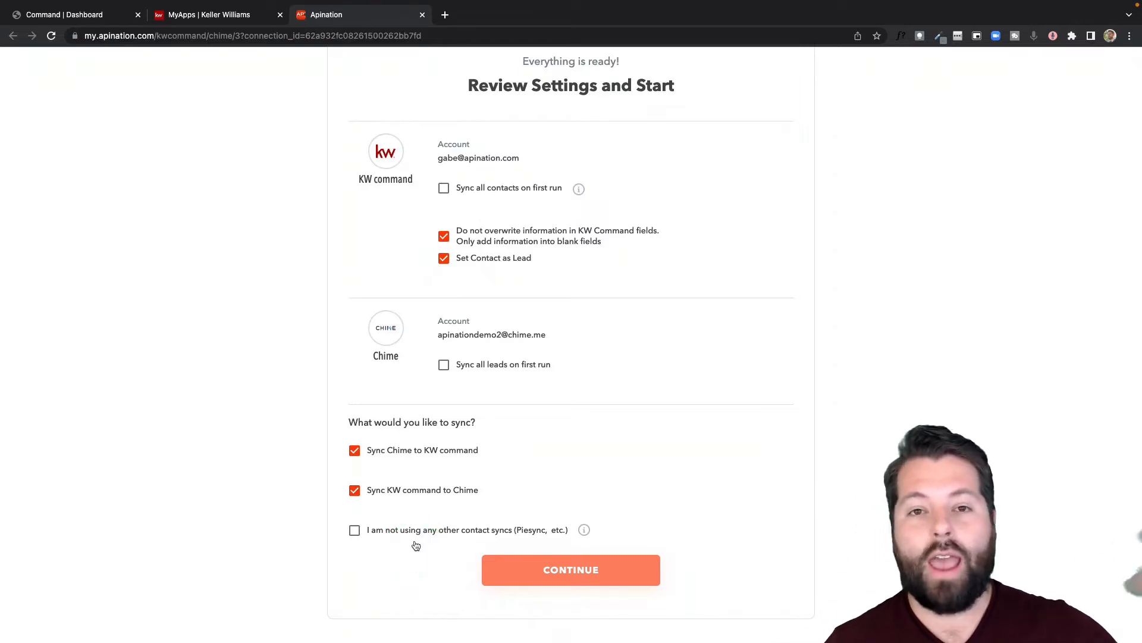
left_click(355, 530)
Create both draft syncs, then review the Chime leads to KW command contacts settings and lead filters
left_click(590, 565)
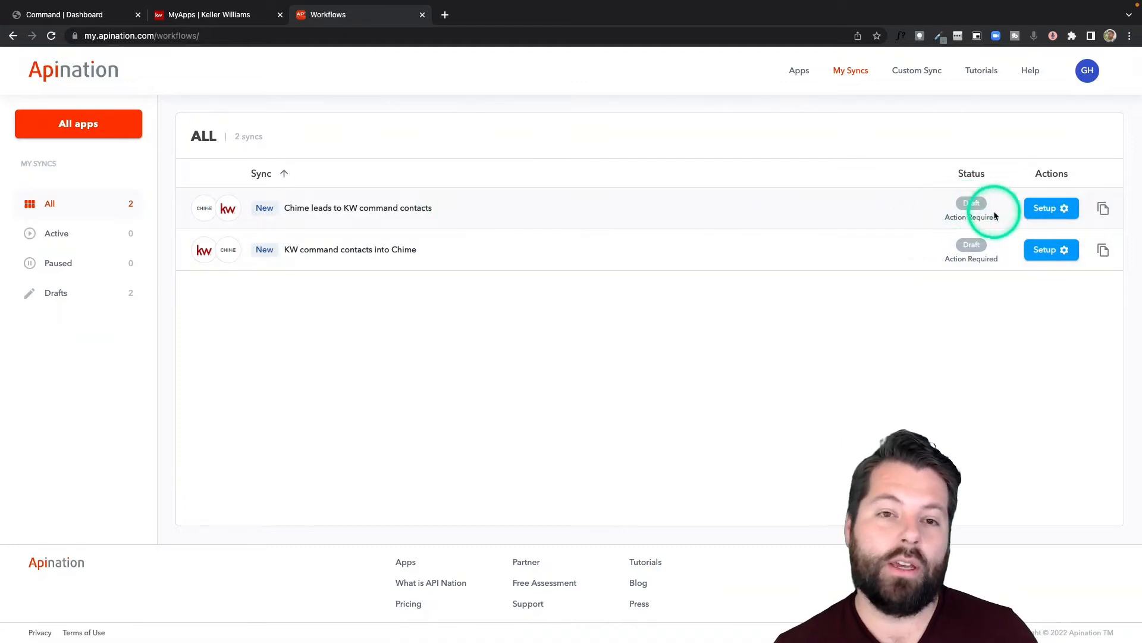
left_click(1047, 210)
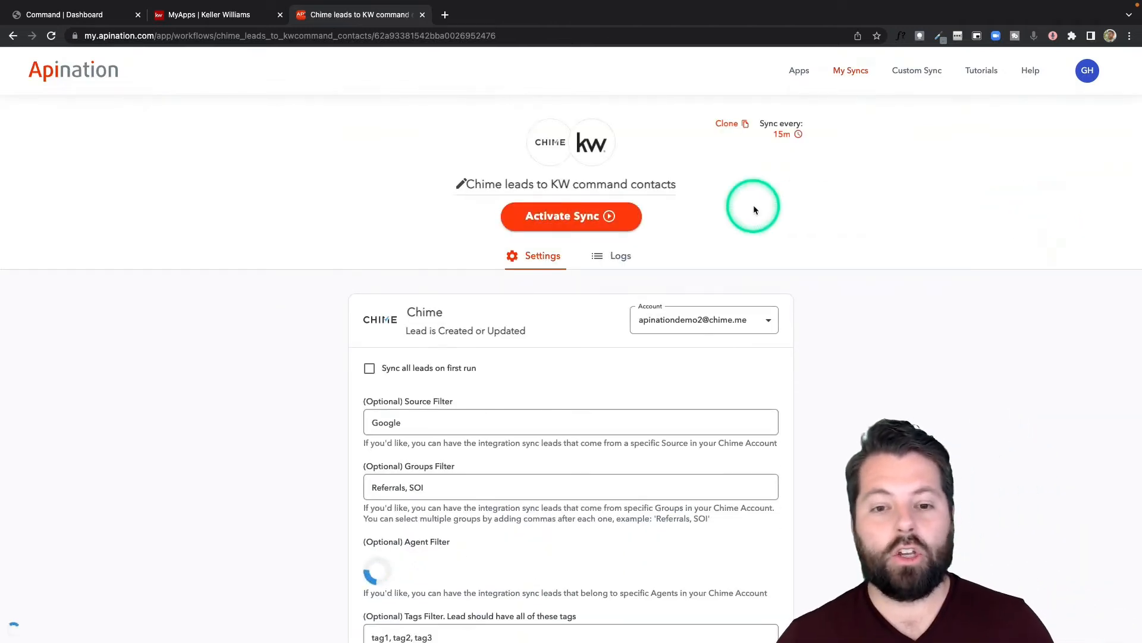
scroll(736, 294, "down", 2)
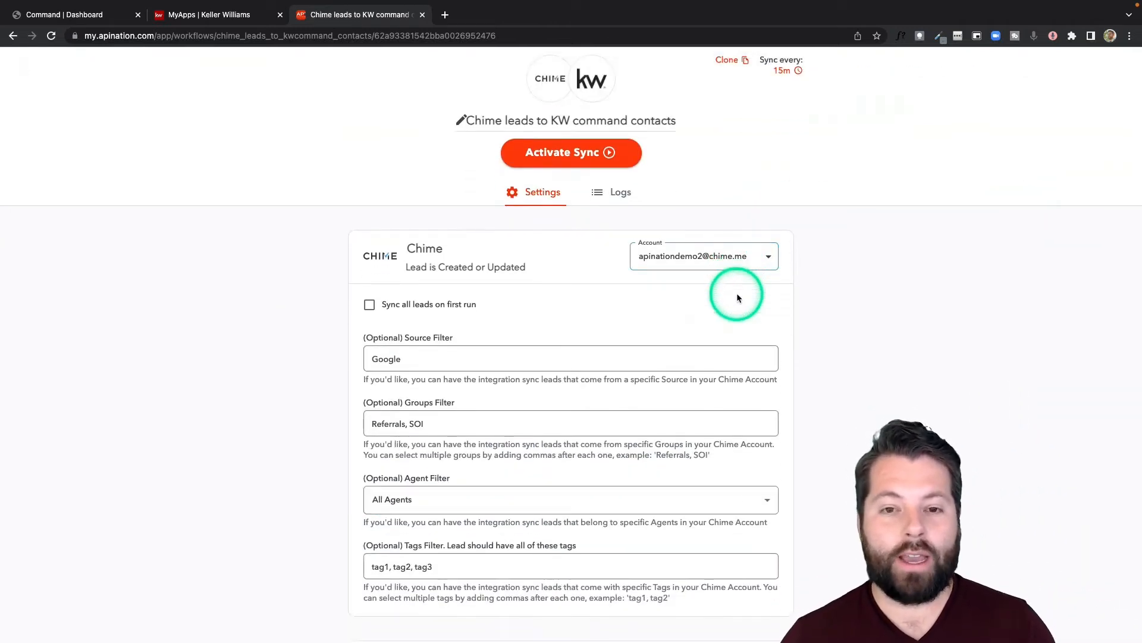
scroll(736, 295, "down", 3)
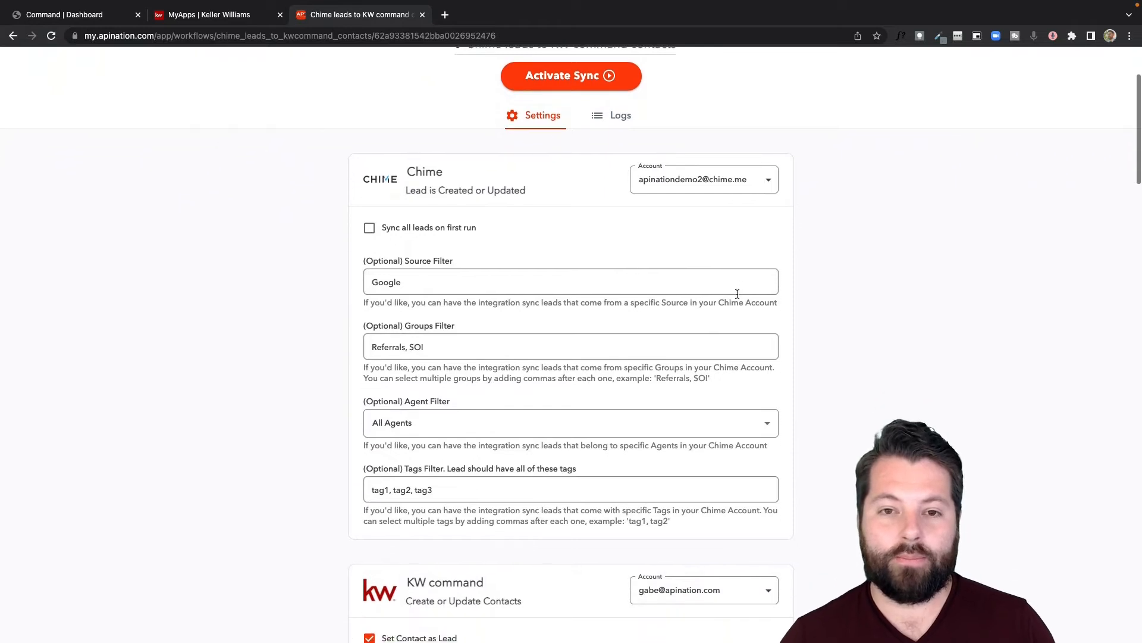
scroll(632, 205, "up", 5)
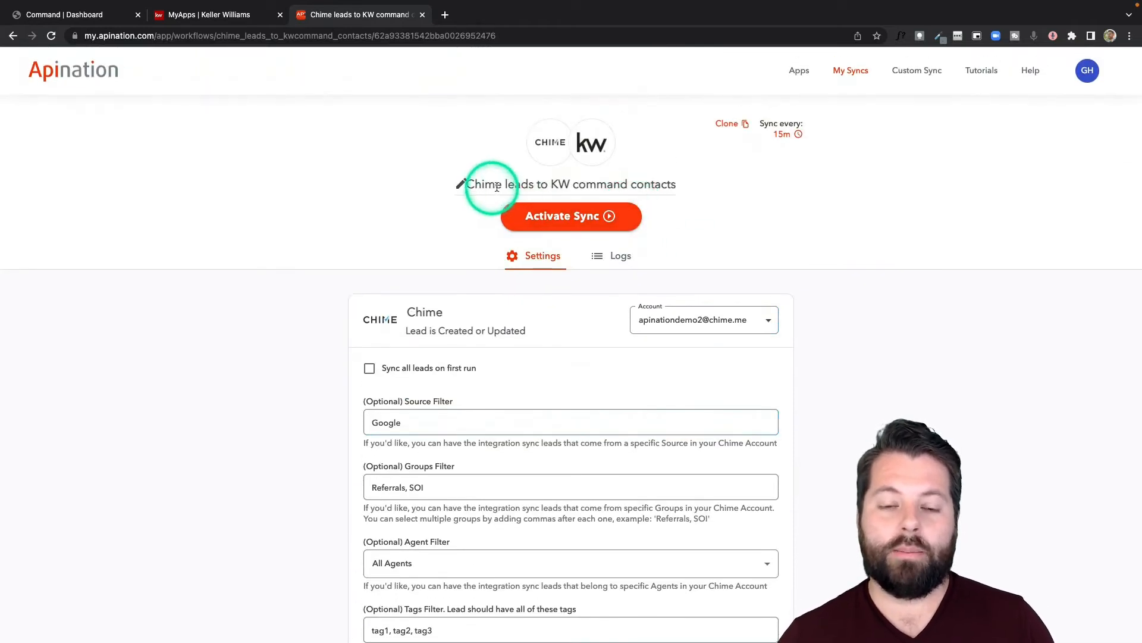
scroll(445, 274, "down", 1)
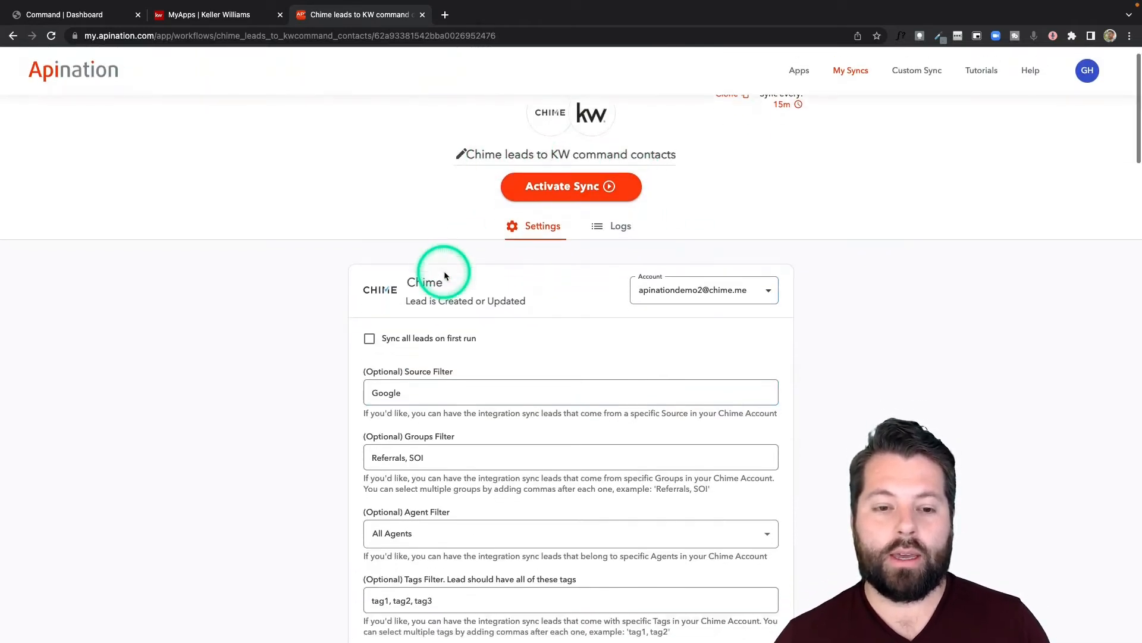
scroll(445, 273, "down", 5)
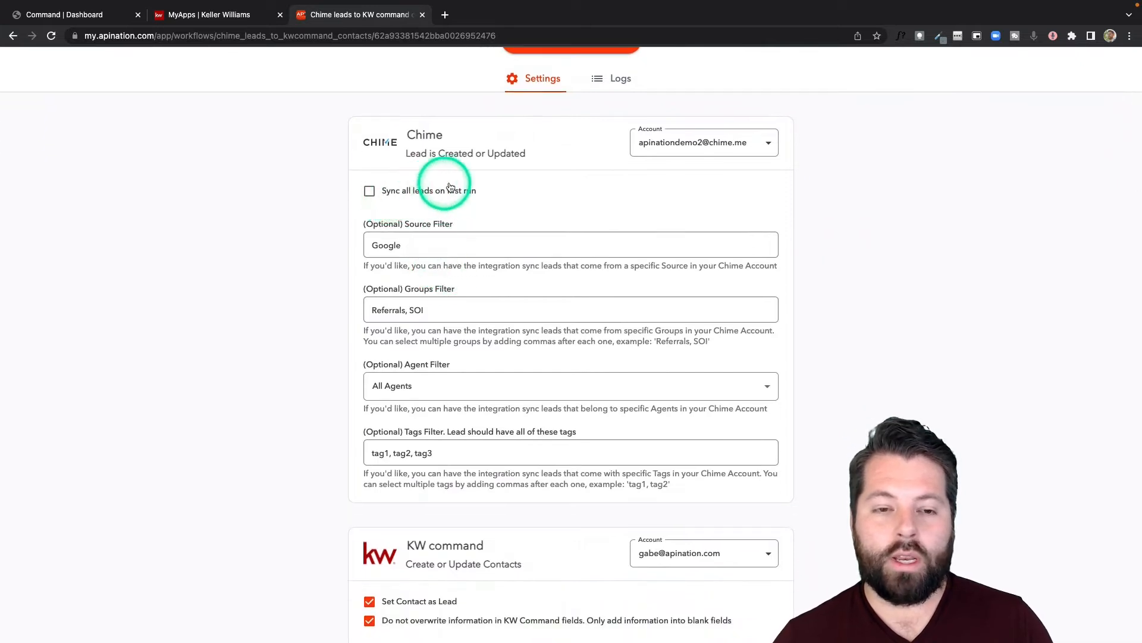
scroll(455, 205, "down", 3)
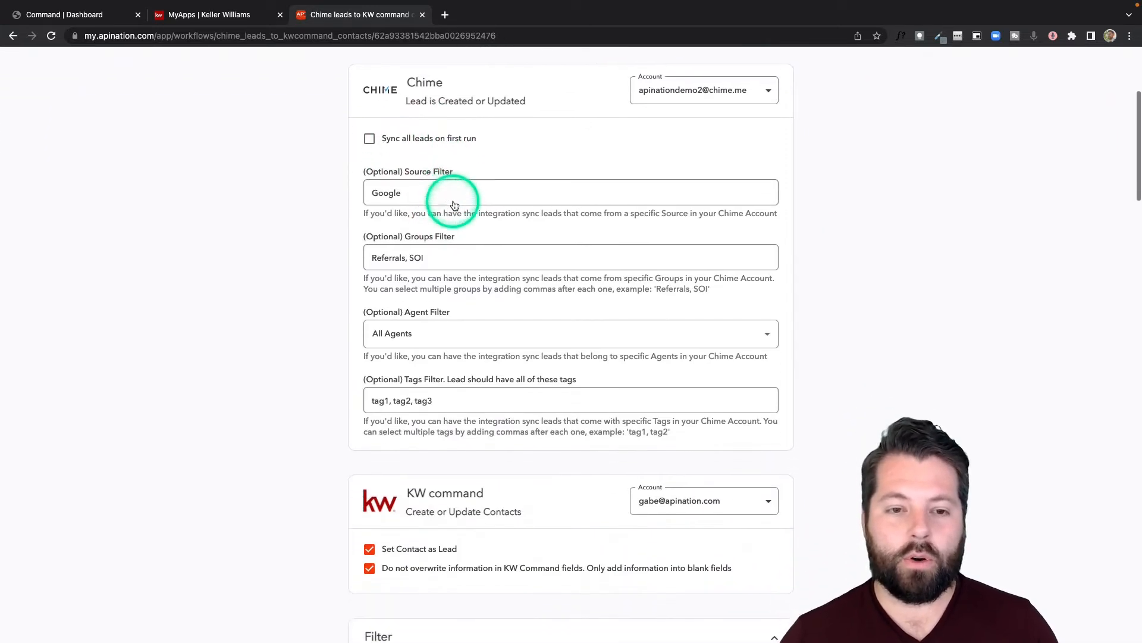
scroll(346, 259, "down", 2)
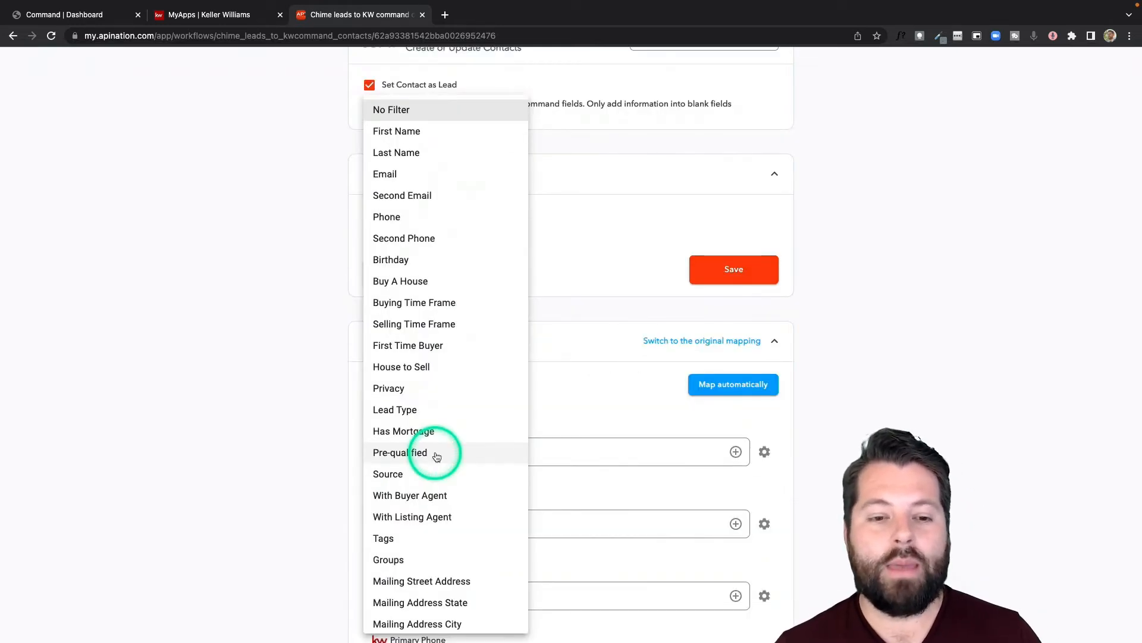
Change the Chime leads filter from 'Source contains' to No Filter
scroll(437, 456, "down", 5)
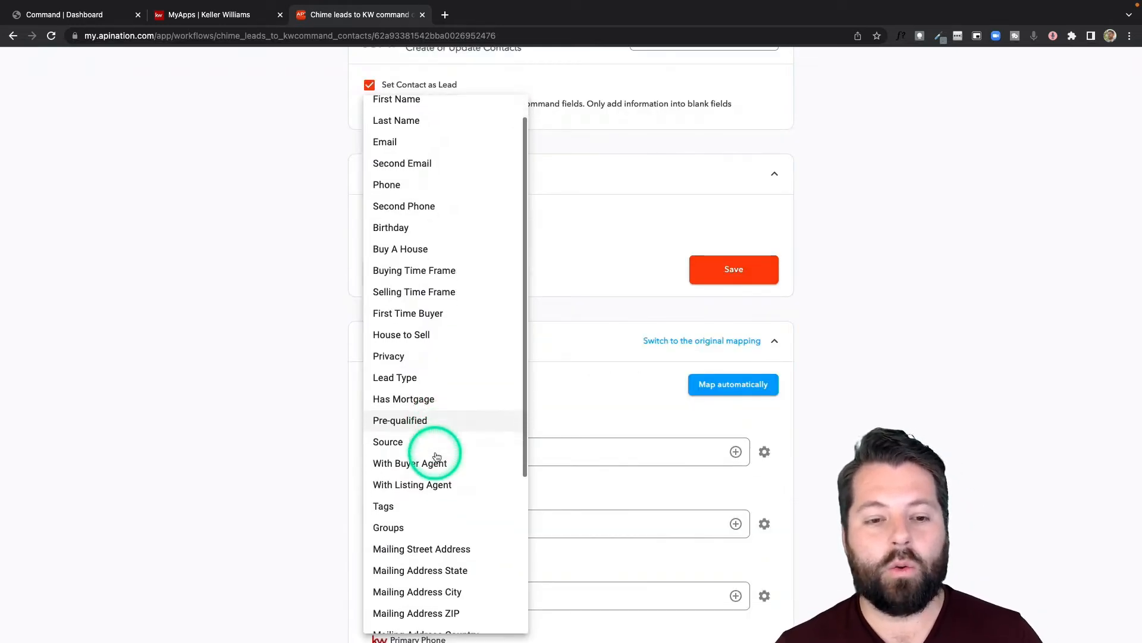
scroll(436, 456, "down", 1)
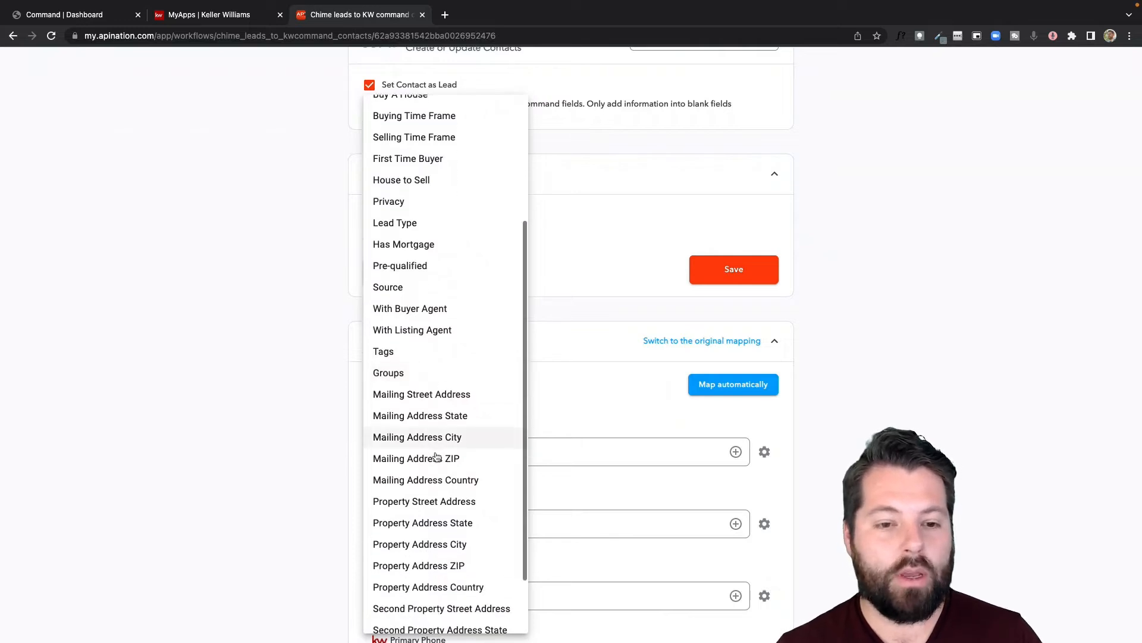
scroll(446, 511, "down", 1)
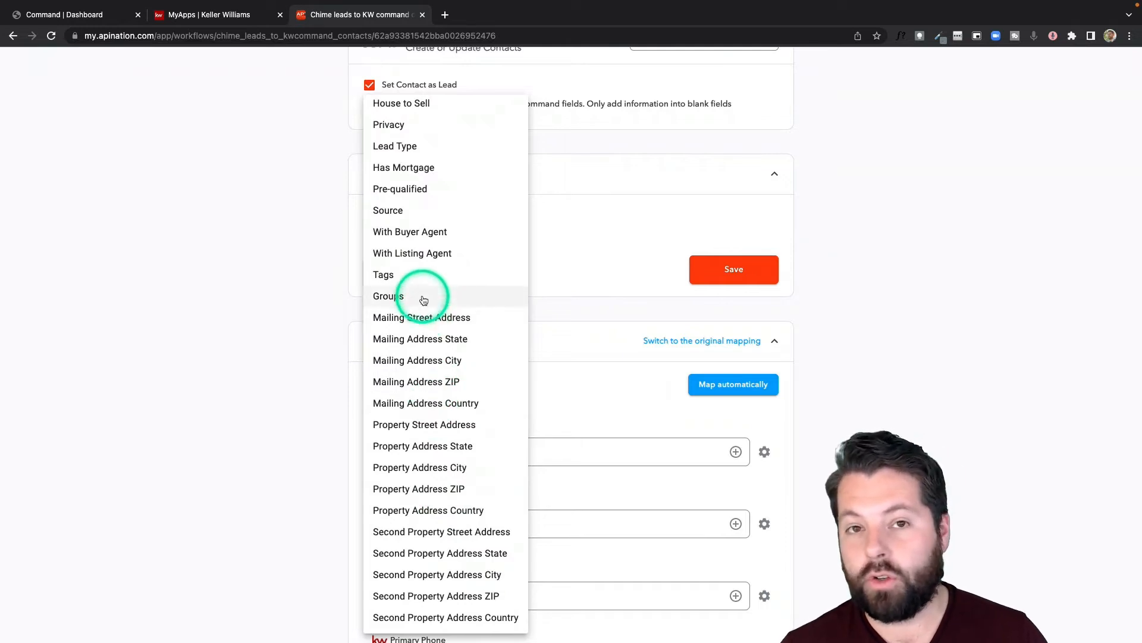
left_click(419, 212)
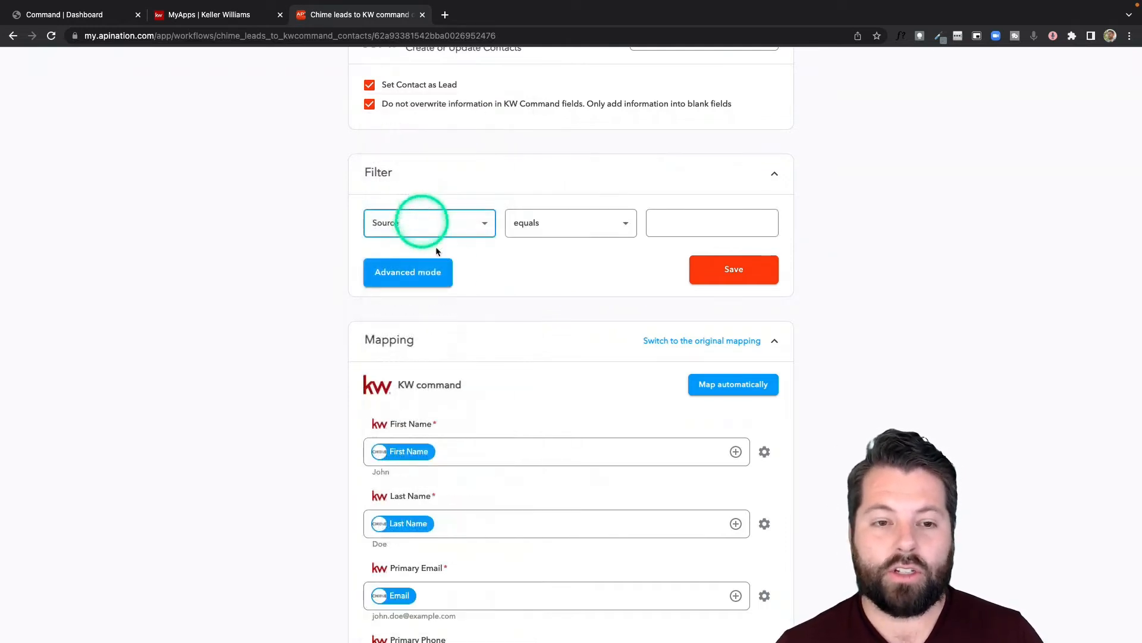
left_click(623, 222)
left_click(560, 355)
left_click(674, 225)
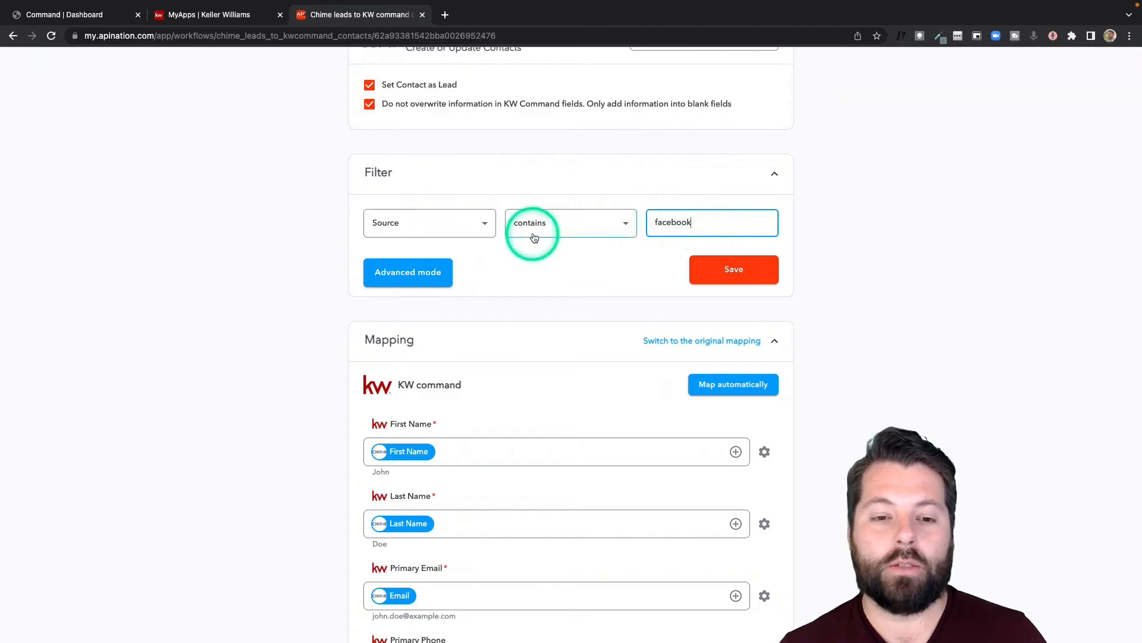
left_click(483, 224)
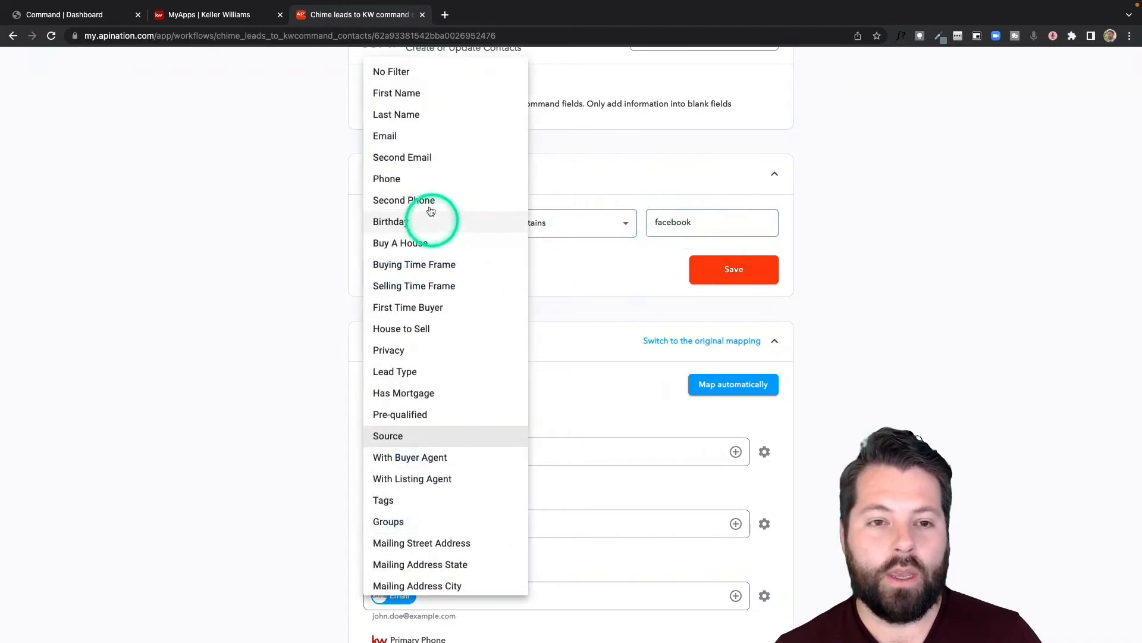
left_click(420, 71)
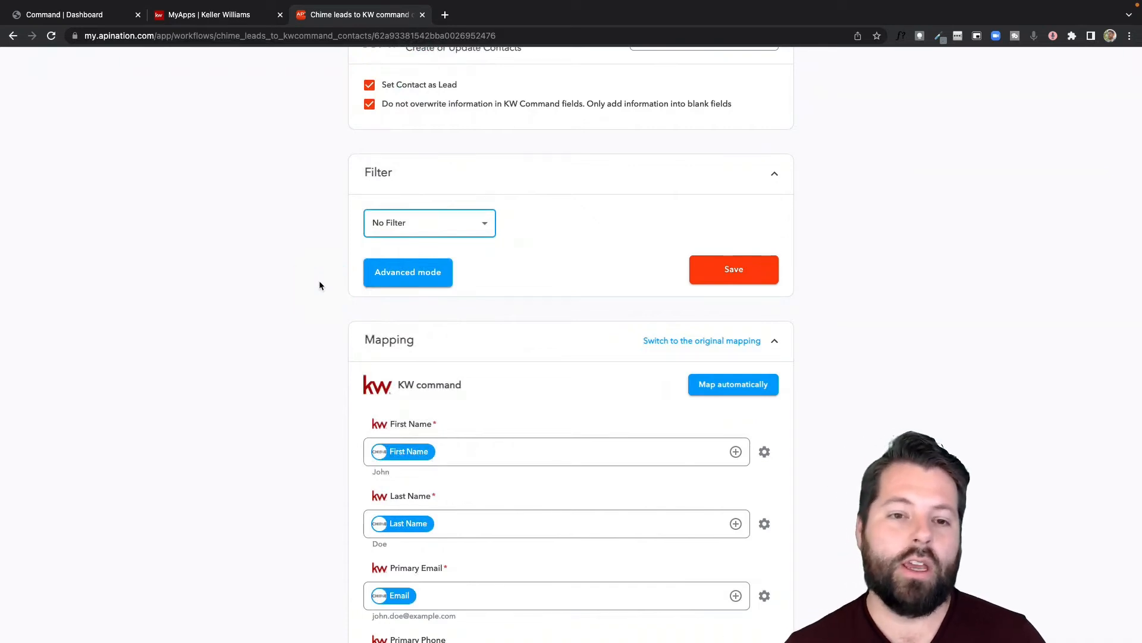
scroll(325, 405, "down", 3)
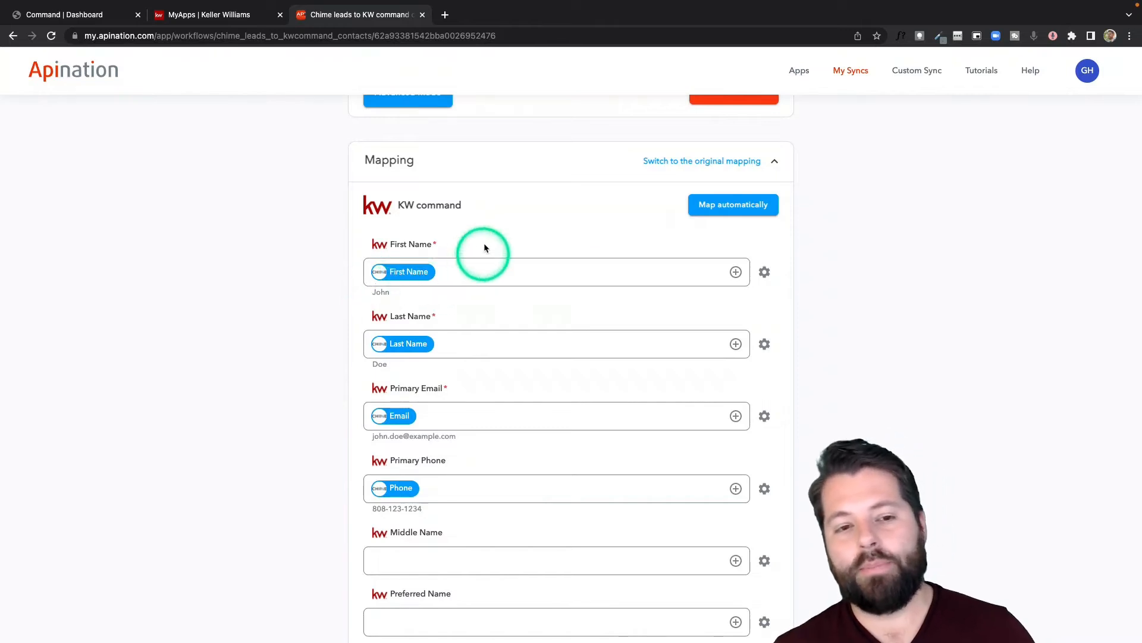
left_click(422, 275)
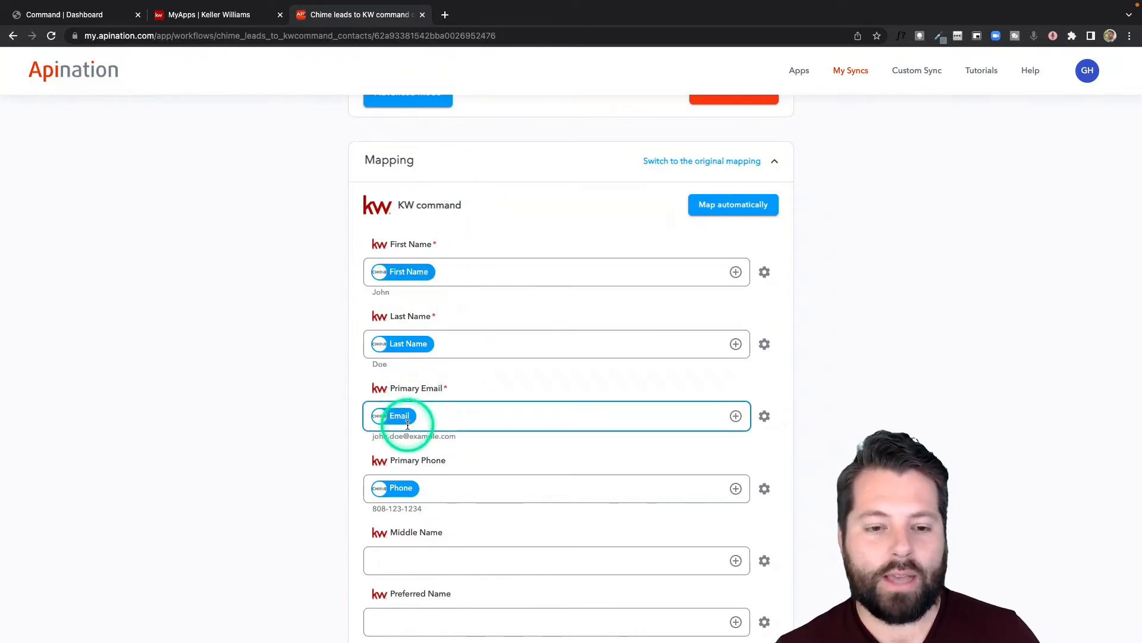
scroll(433, 500, "down", 2)
scroll(433, 501, "down", 2)
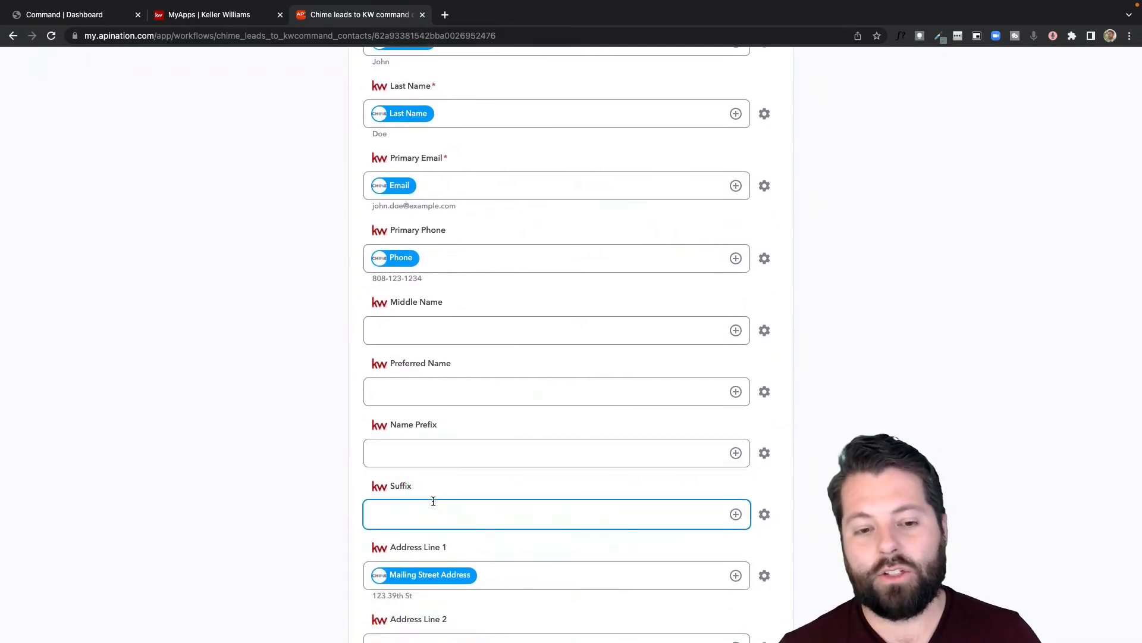
scroll(434, 501, "down", 1)
scroll(426, 466, "down", 4)
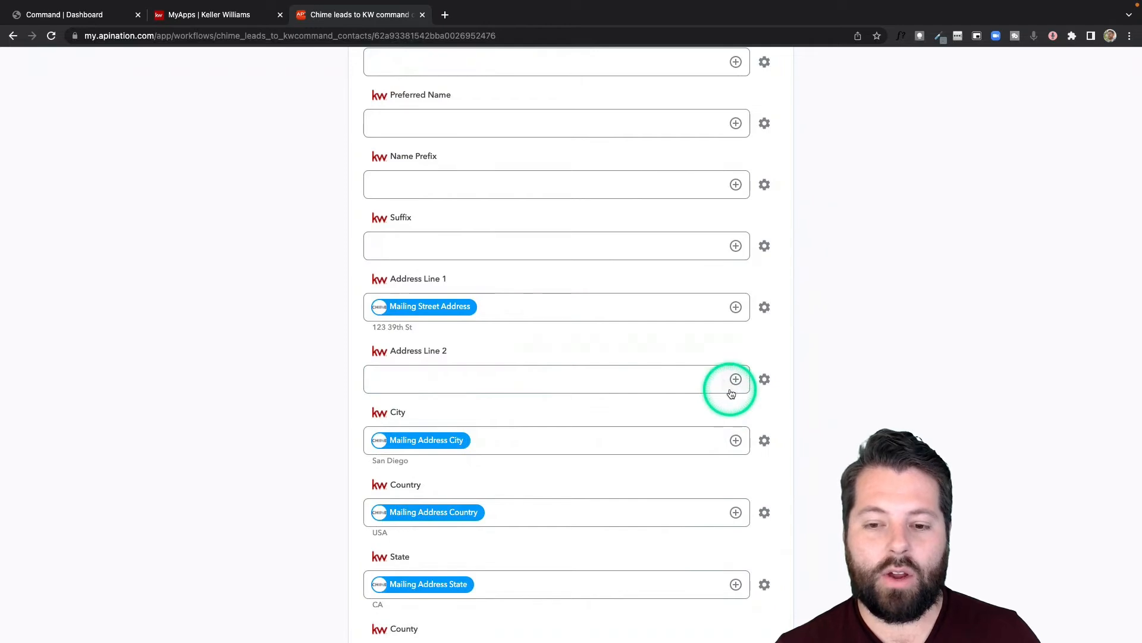
scroll(586, 411, "down", 2)
scroll(586, 411, "down", 5)
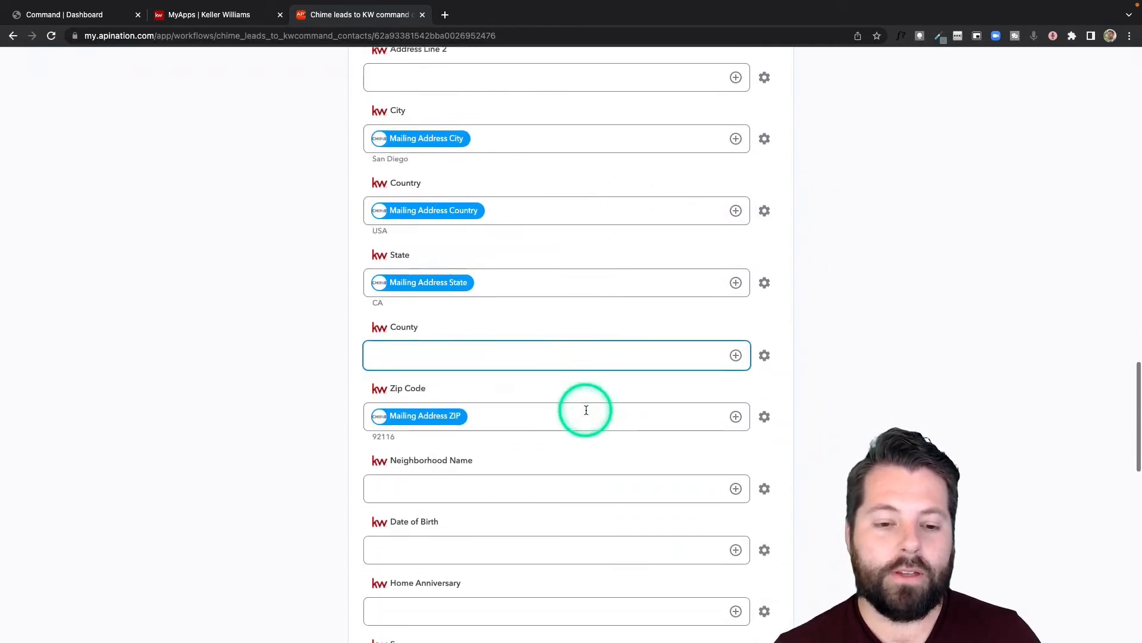
scroll(587, 411, "down", 4)
left_click(397, 419)
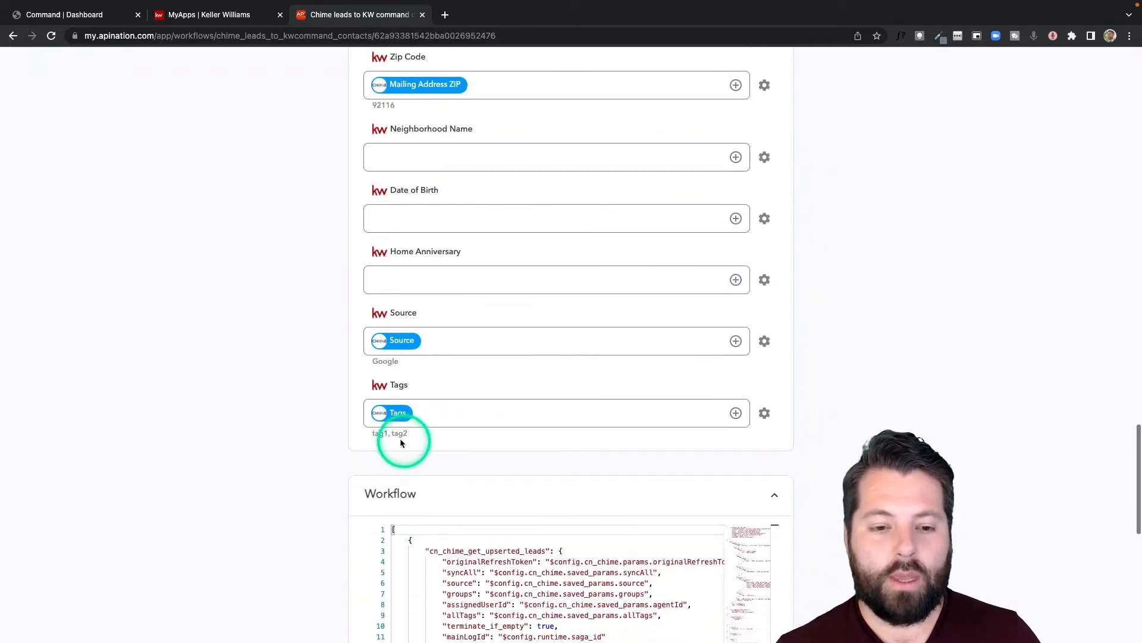
scroll(467, 387, "up", 10)
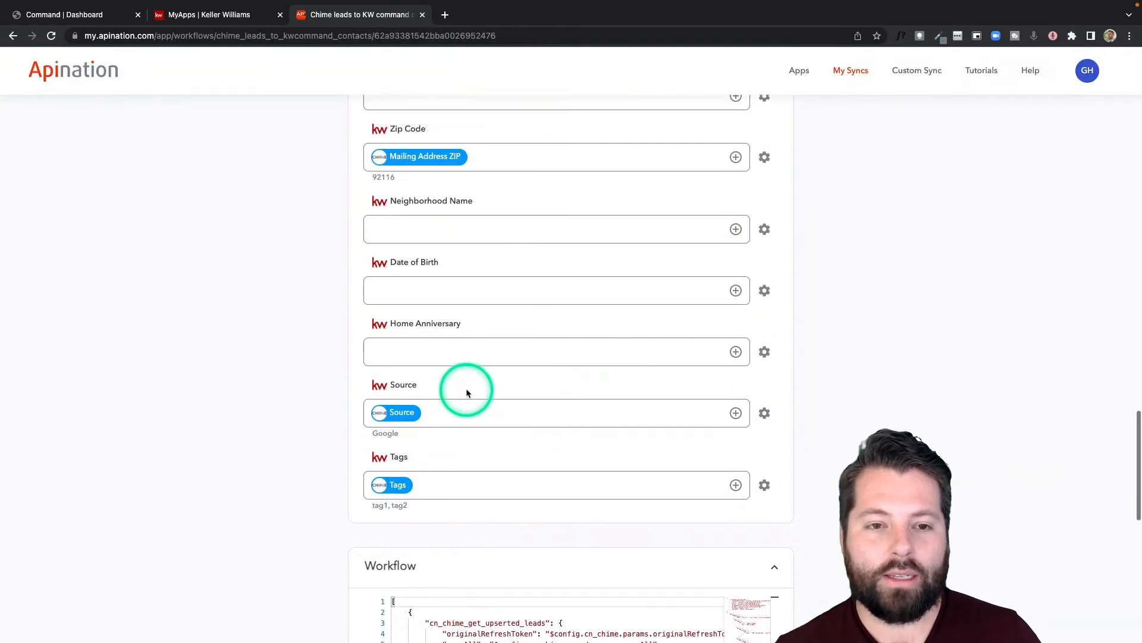
left_click(430, 286)
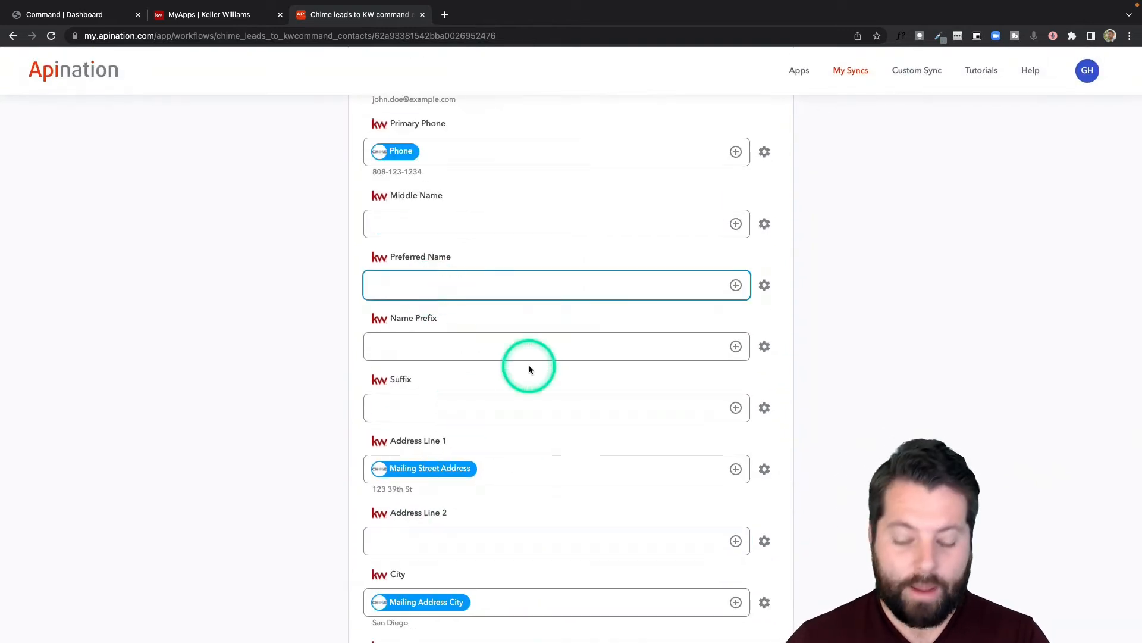
Map Preferred Name to Chime's First Name followed by Last Name
left_click(736, 286)
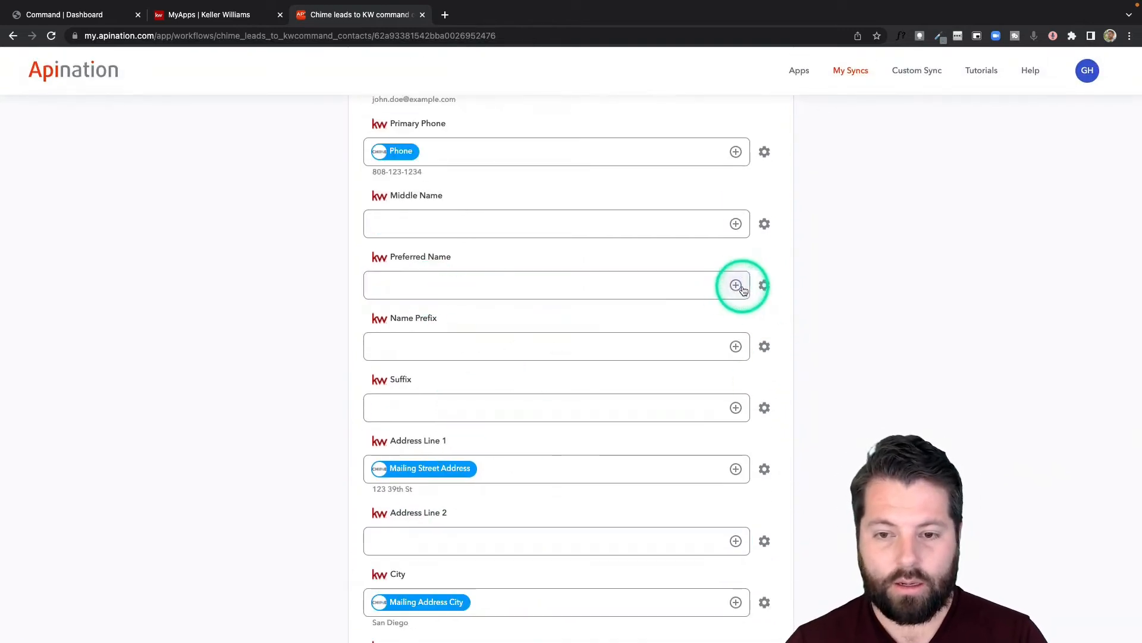
left_click(740, 288)
left_click(599, 347)
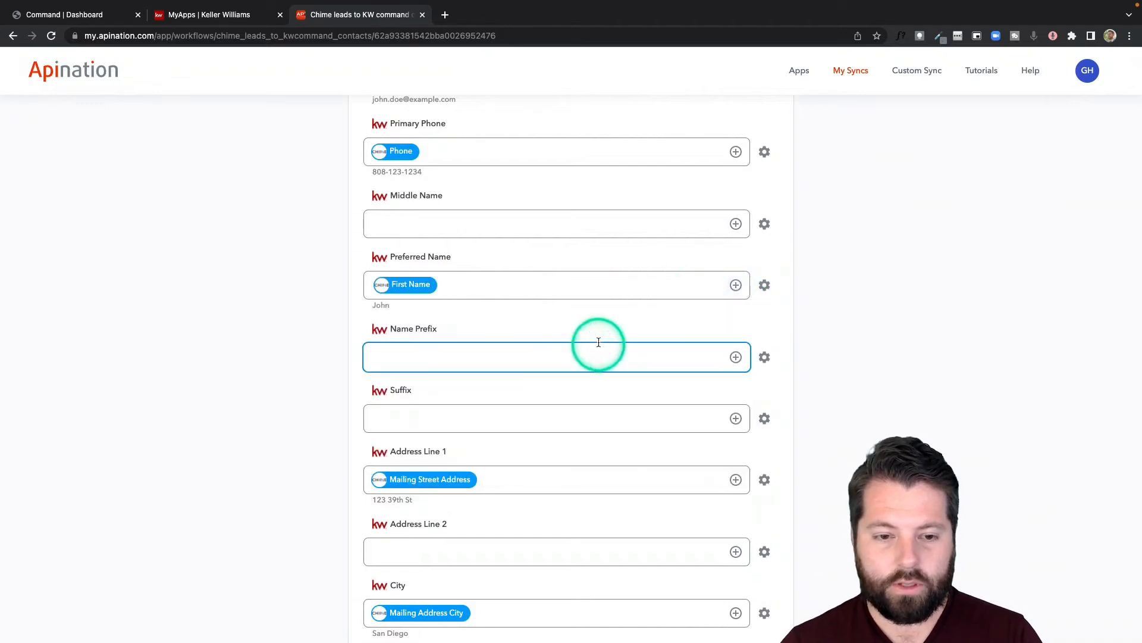
left_click(586, 289)
scroll(586, 288, "up", 2)
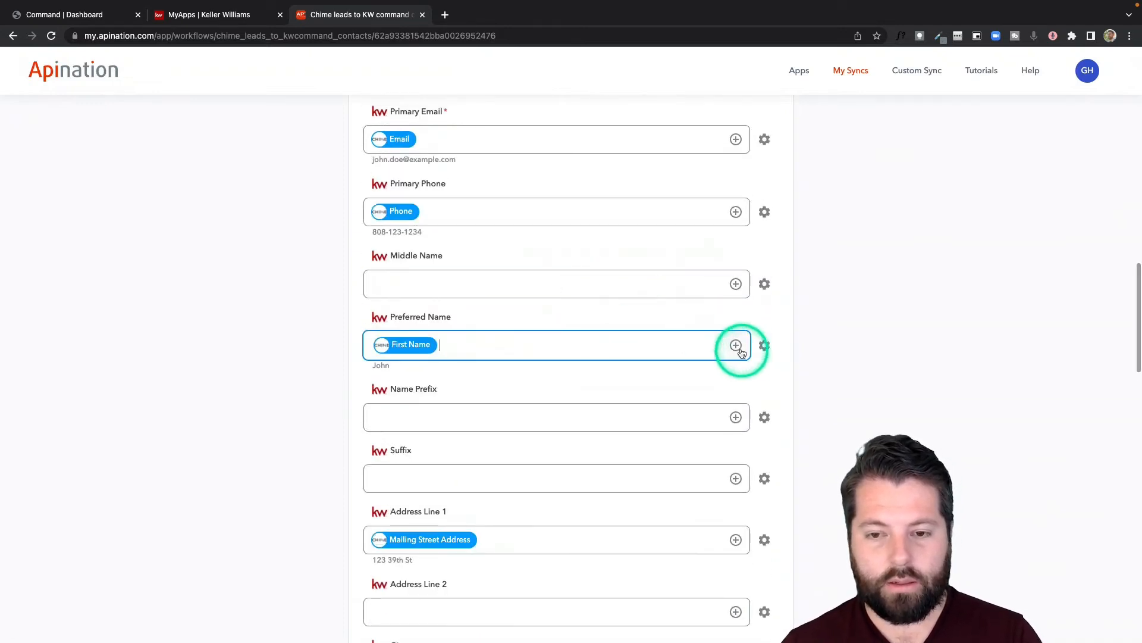
left_click(738, 347)
left_click(636, 443)
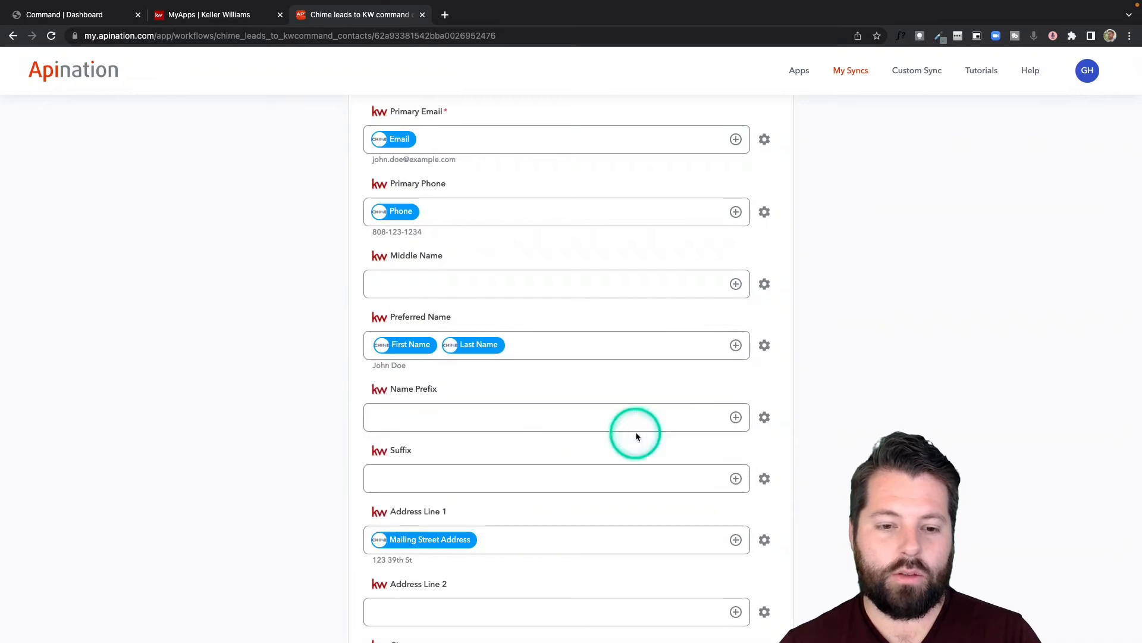
Map Date of Birth to Chime's Birthday field
scroll(812, 261, "down", 10)
scroll(814, 266, "down", 1)
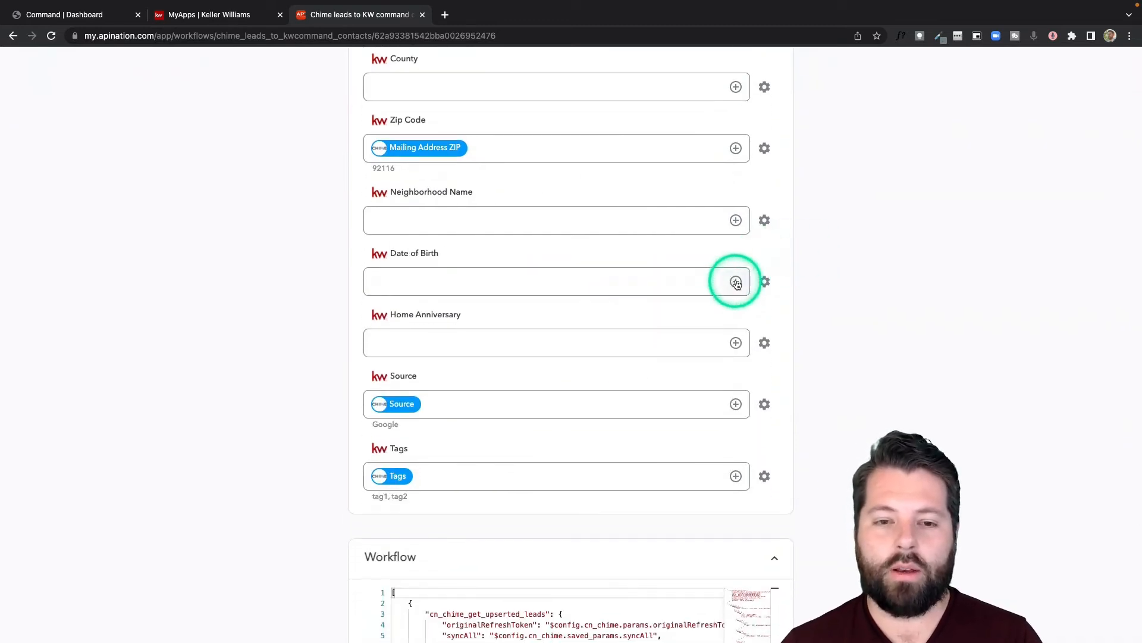
left_click(736, 282)
left_click(498, 352)
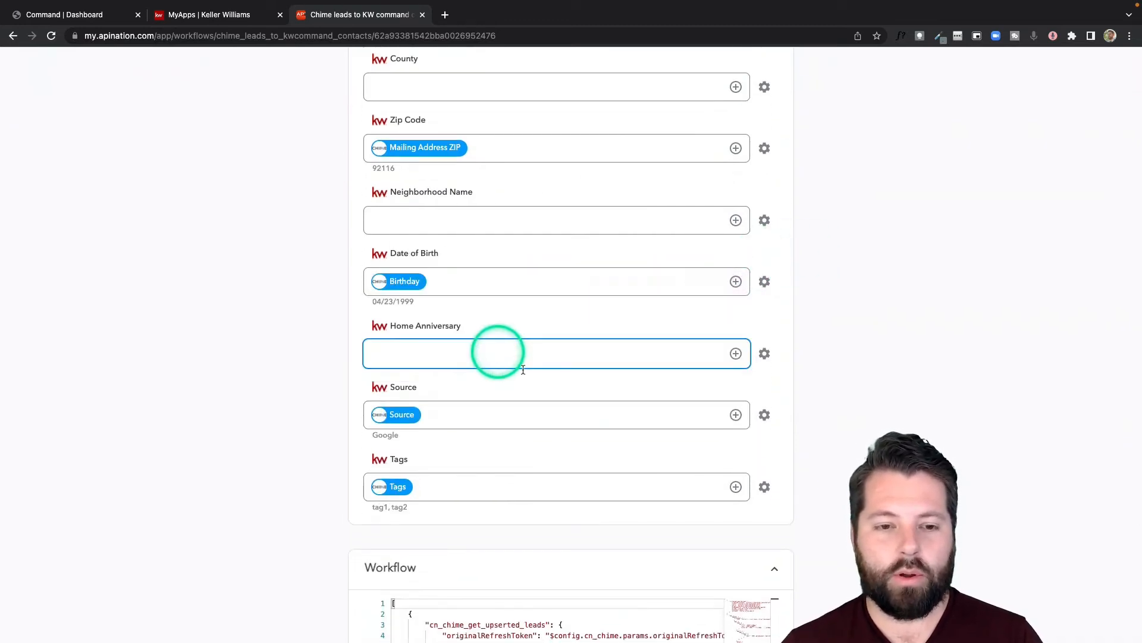
scroll(752, 396, "up", 1)
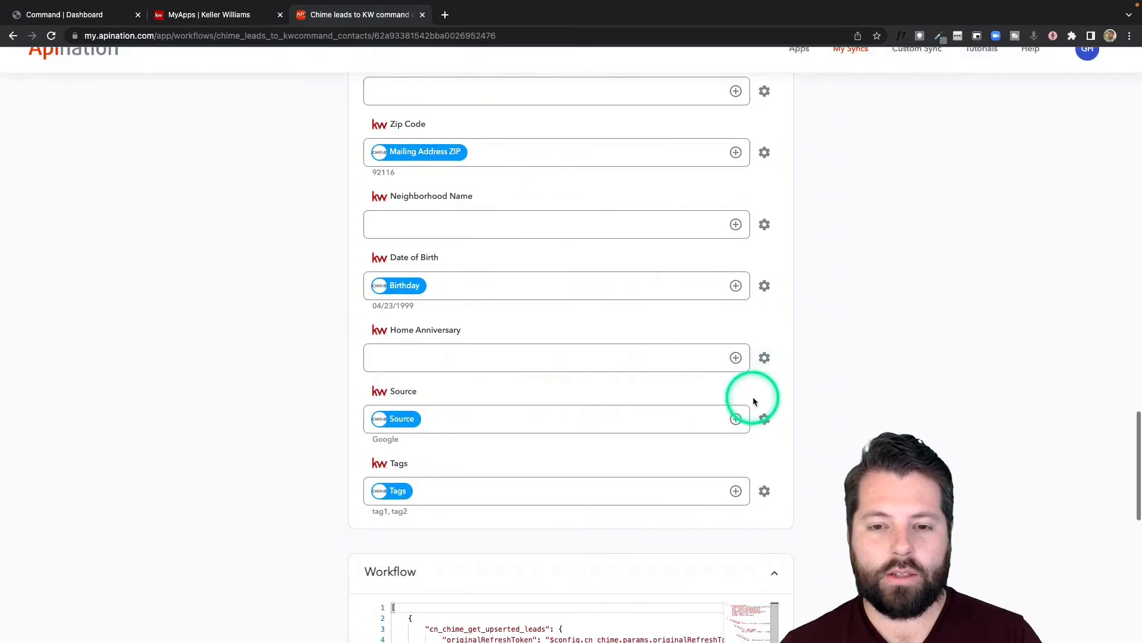
scroll(752, 396, "up", 20)
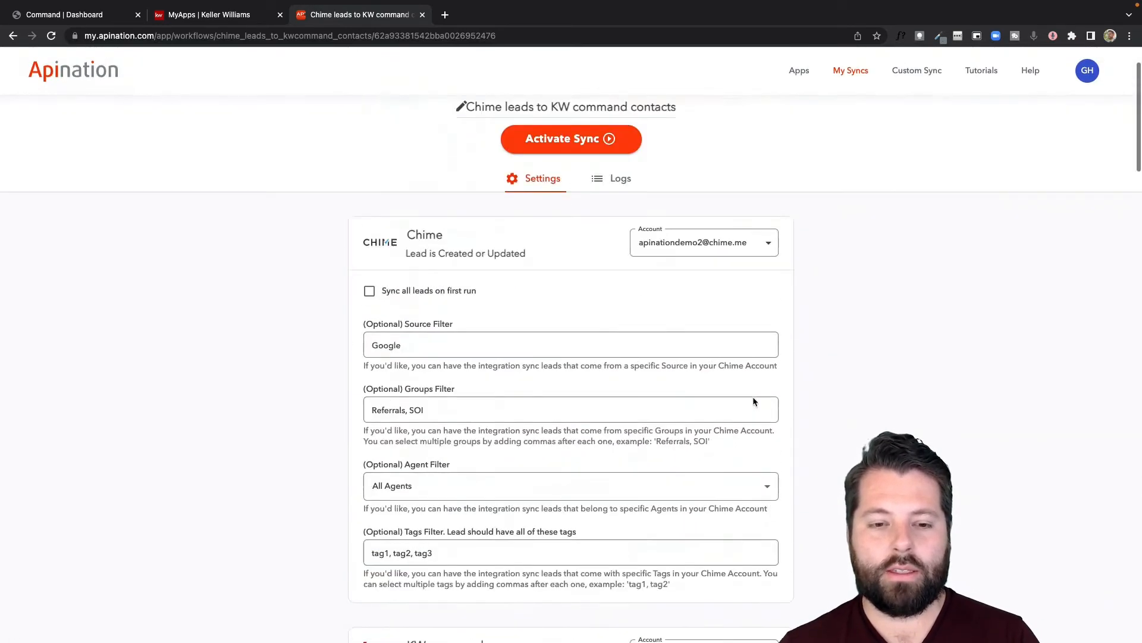
Activate the Chime leads to KW command contacts sync and go back to My Syncs
left_click(572, 218)
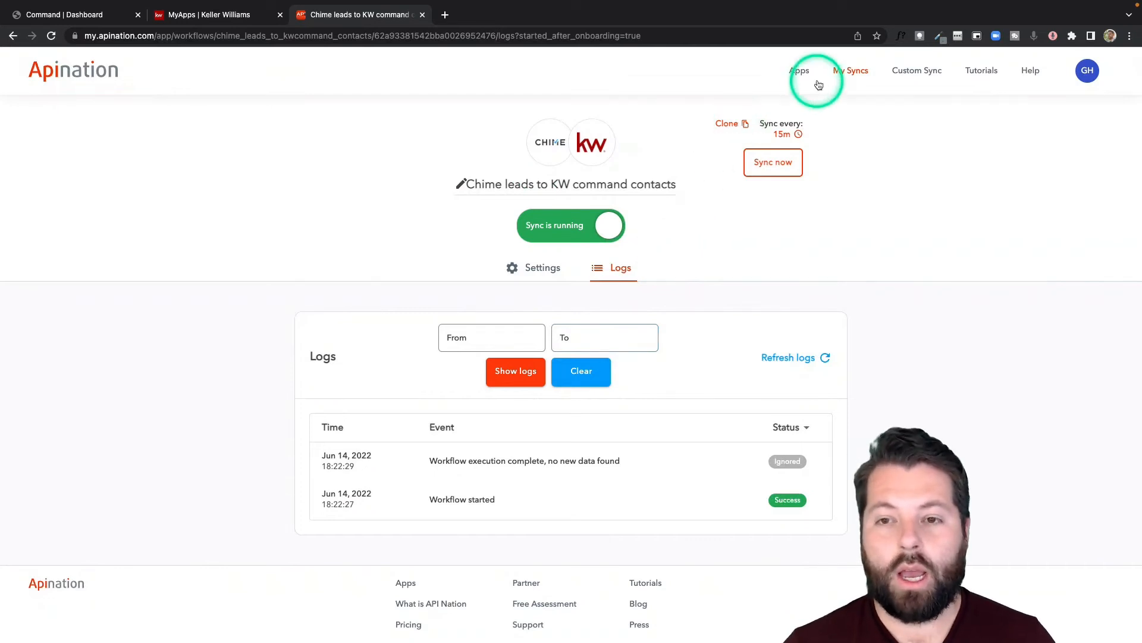
left_click(854, 71)
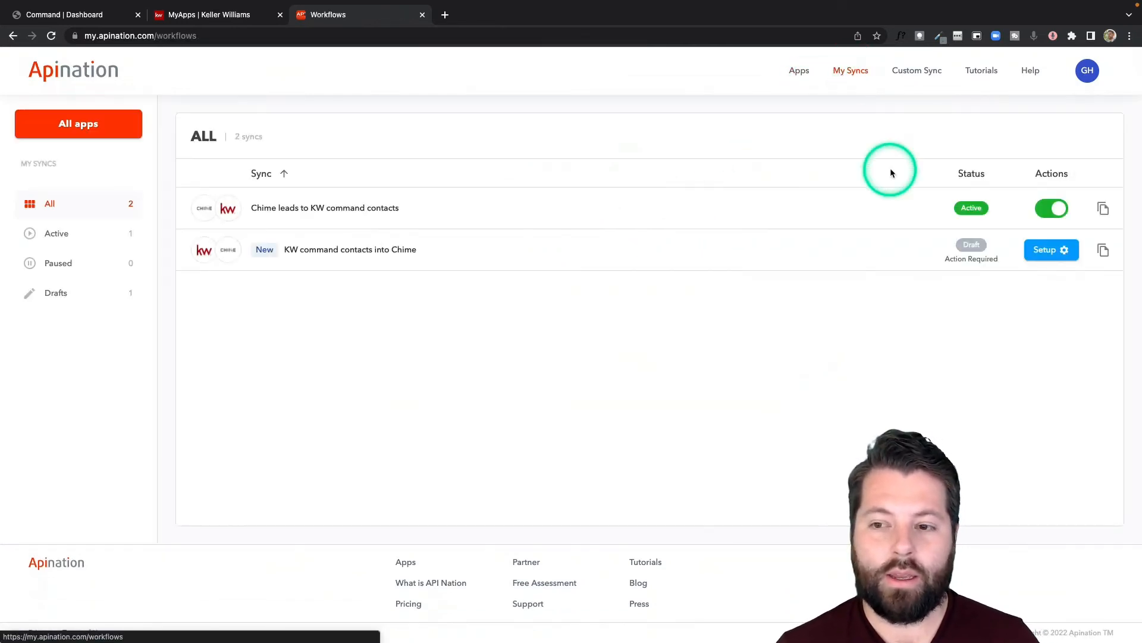
Open the KW command contacts into Chime draft and set 'Do not overwrite information in Chime fields'
left_click(1041, 253)
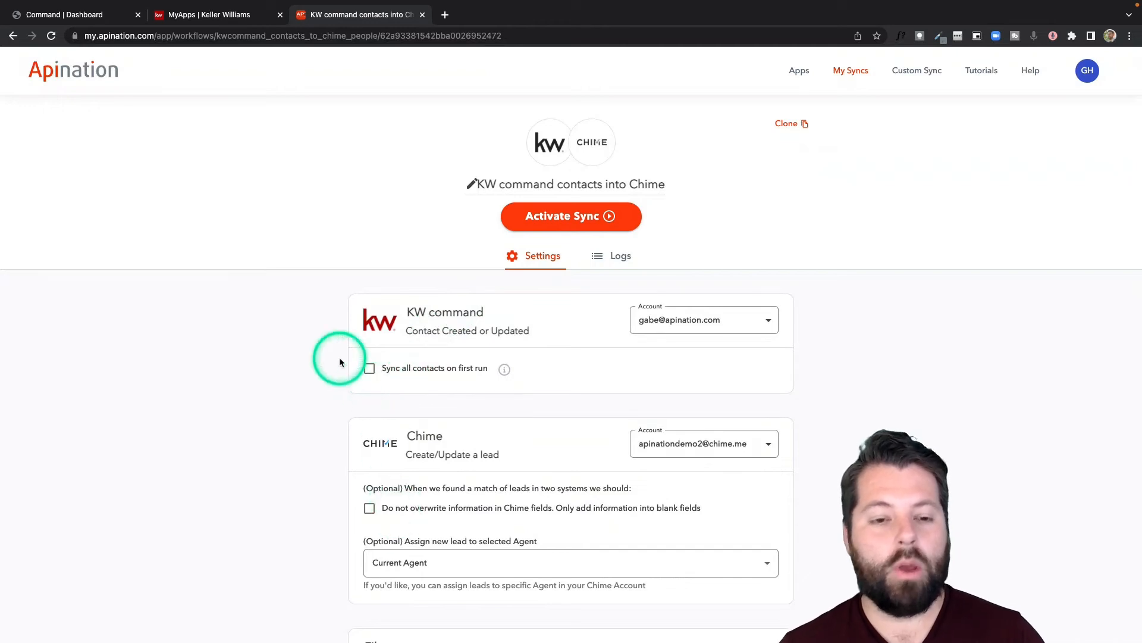
scroll(339, 357, "down", 5)
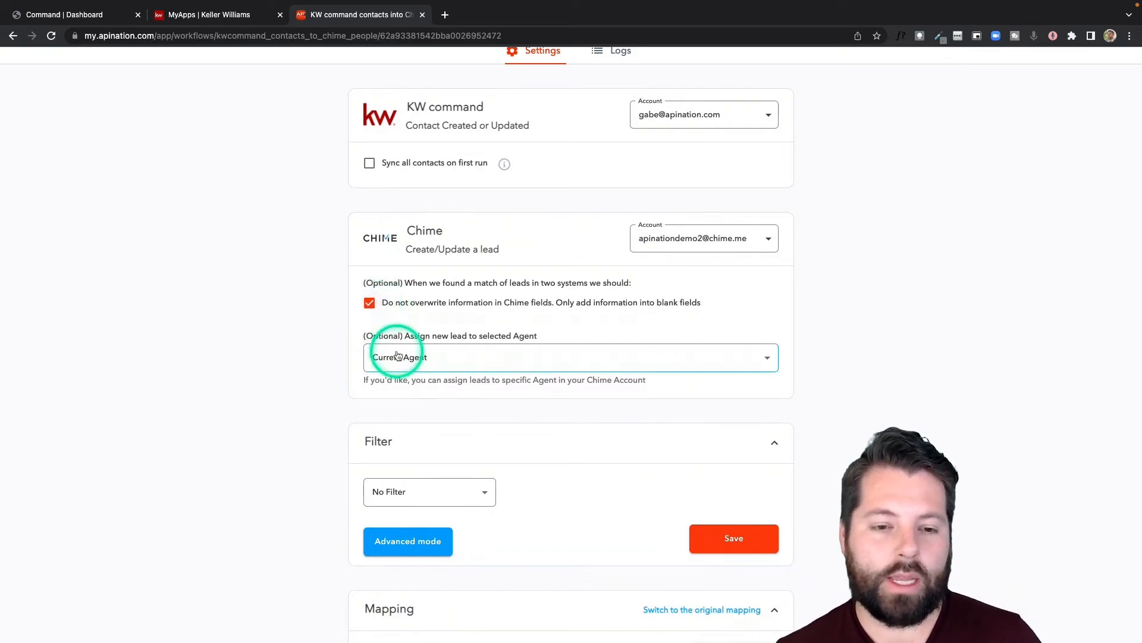
scroll(432, 336, "down", 2)
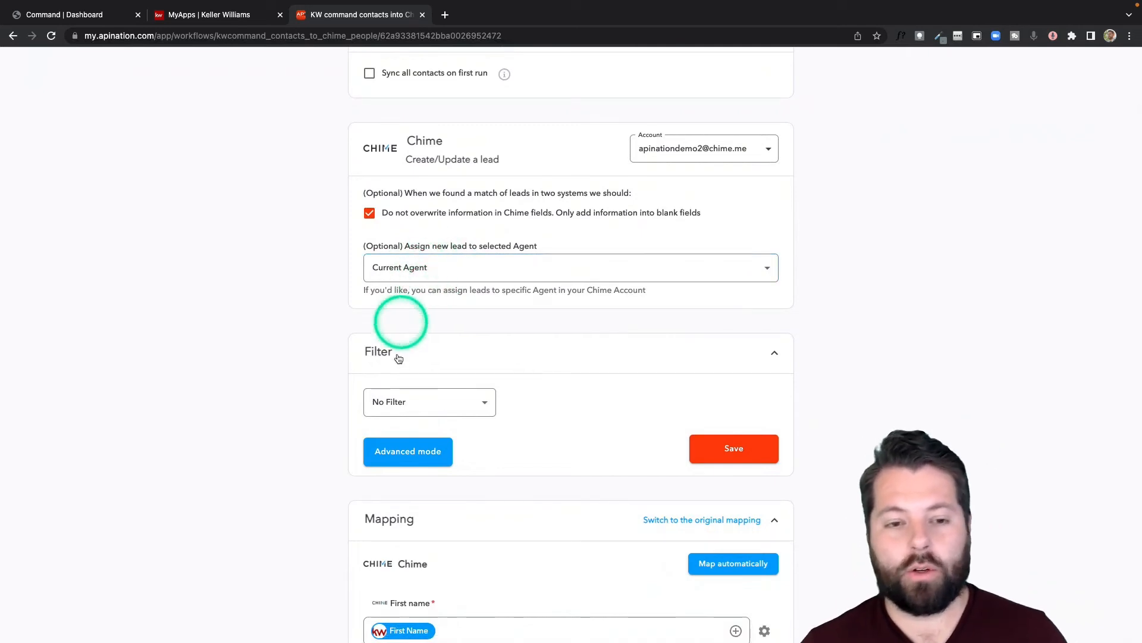
Map Chime's Birthday to KW's Date of Birth, found by searching 'bi'
scroll(390, 354, "down", 3)
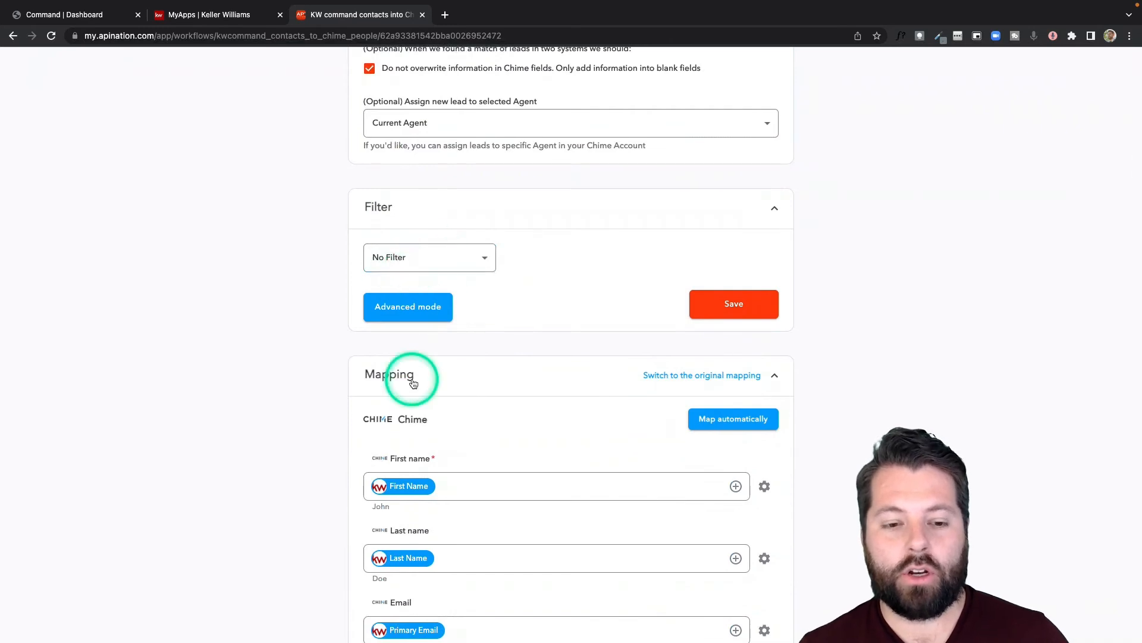
scroll(408, 377, "down", 5)
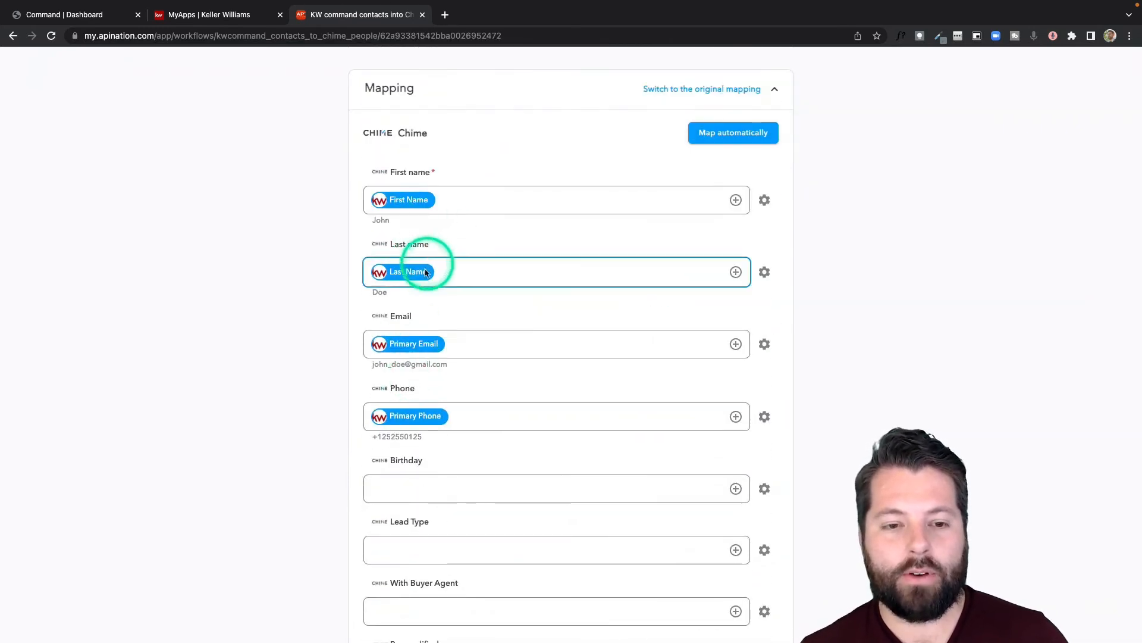
scroll(431, 442, "down", 1)
scroll(432, 448, "down", 3)
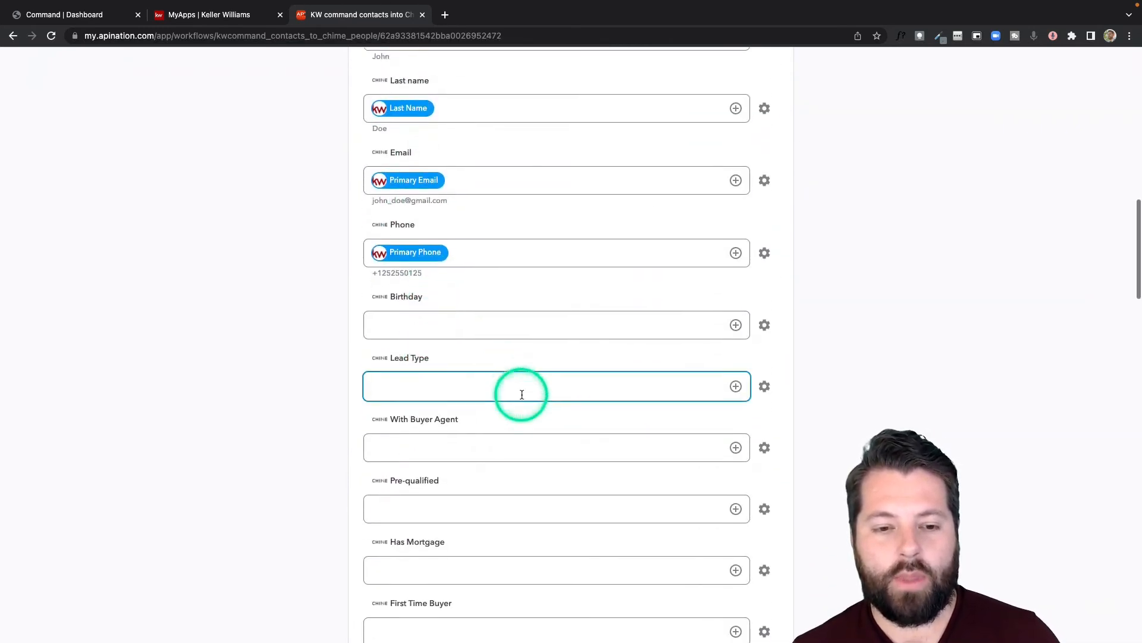
left_click(737, 319)
left_click(633, 352)
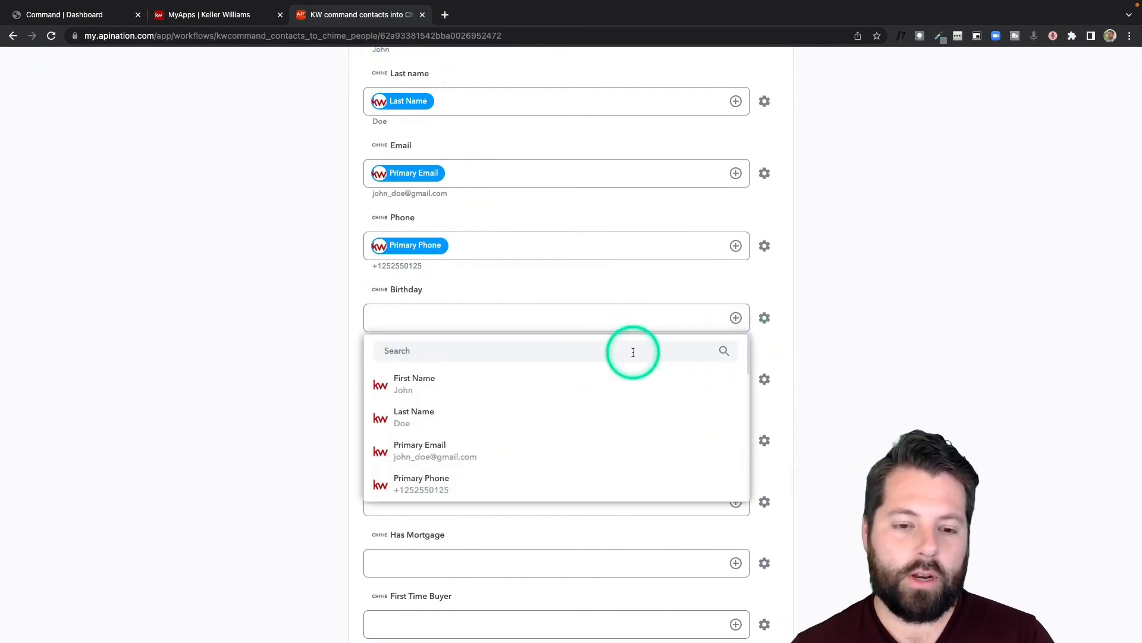
type("bi")
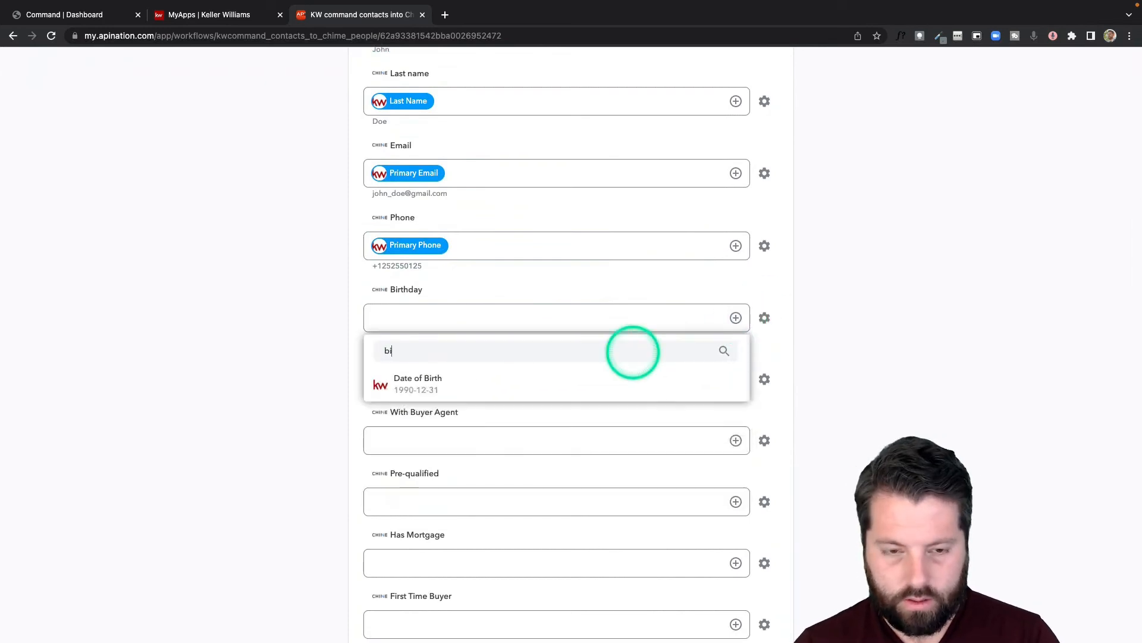
left_click(620, 375)
Activate the KW command contacts into Chime sync and return to My Syncs
scroll(493, 481, "up", 10)
scroll(493, 481, "down", 10)
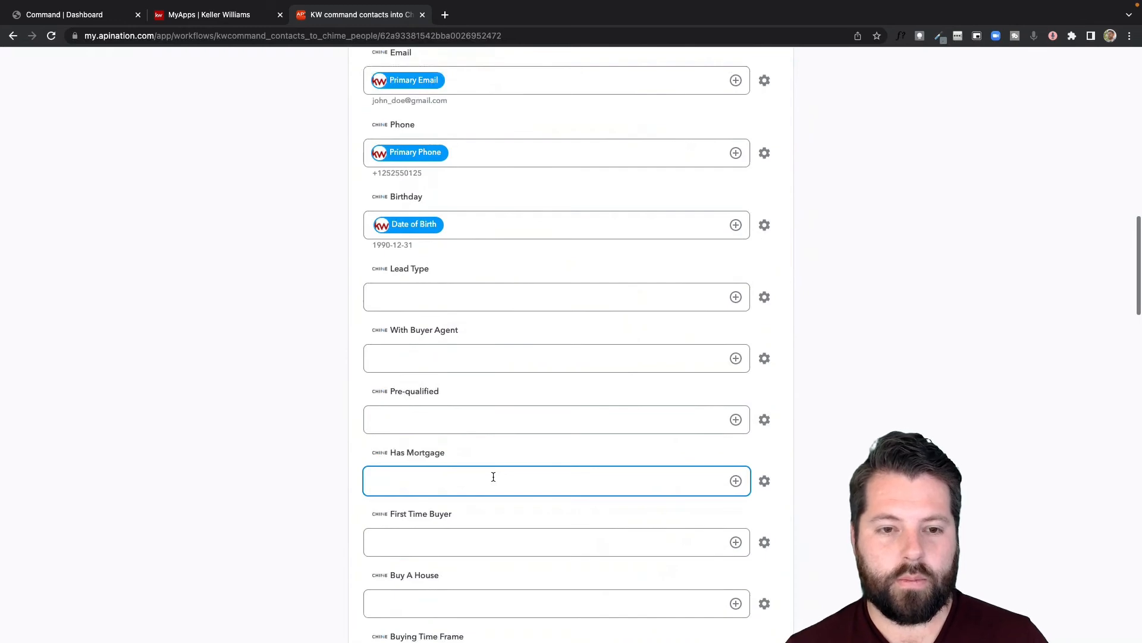
scroll(492, 476, "up", 15)
left_click(540, 256)
left_click(554, 221)
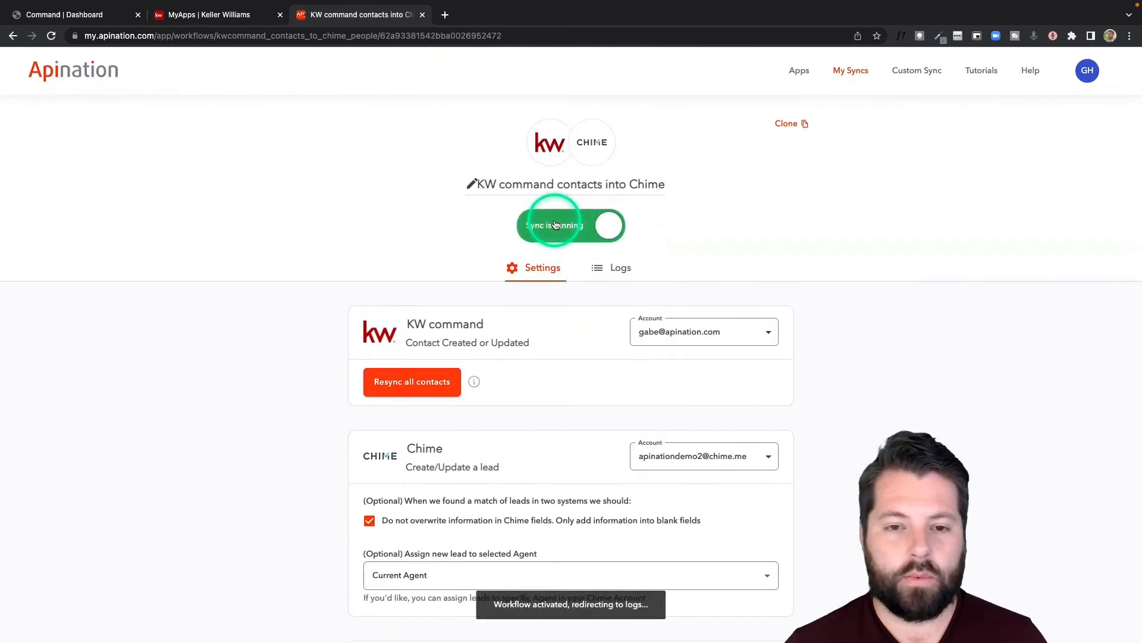
left_click(851, 71)
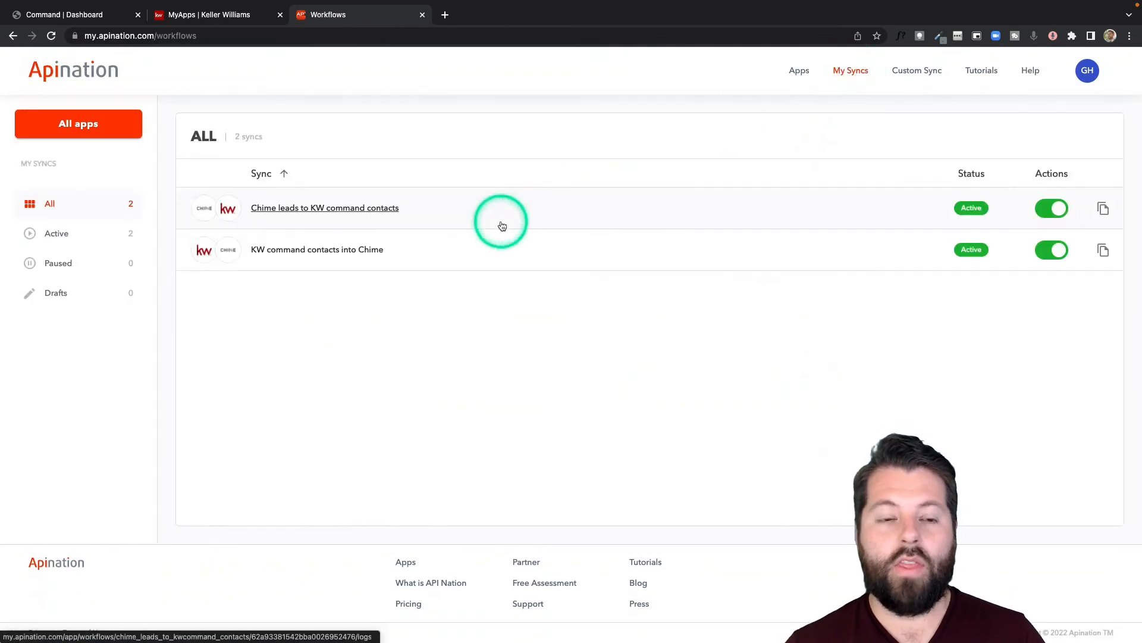